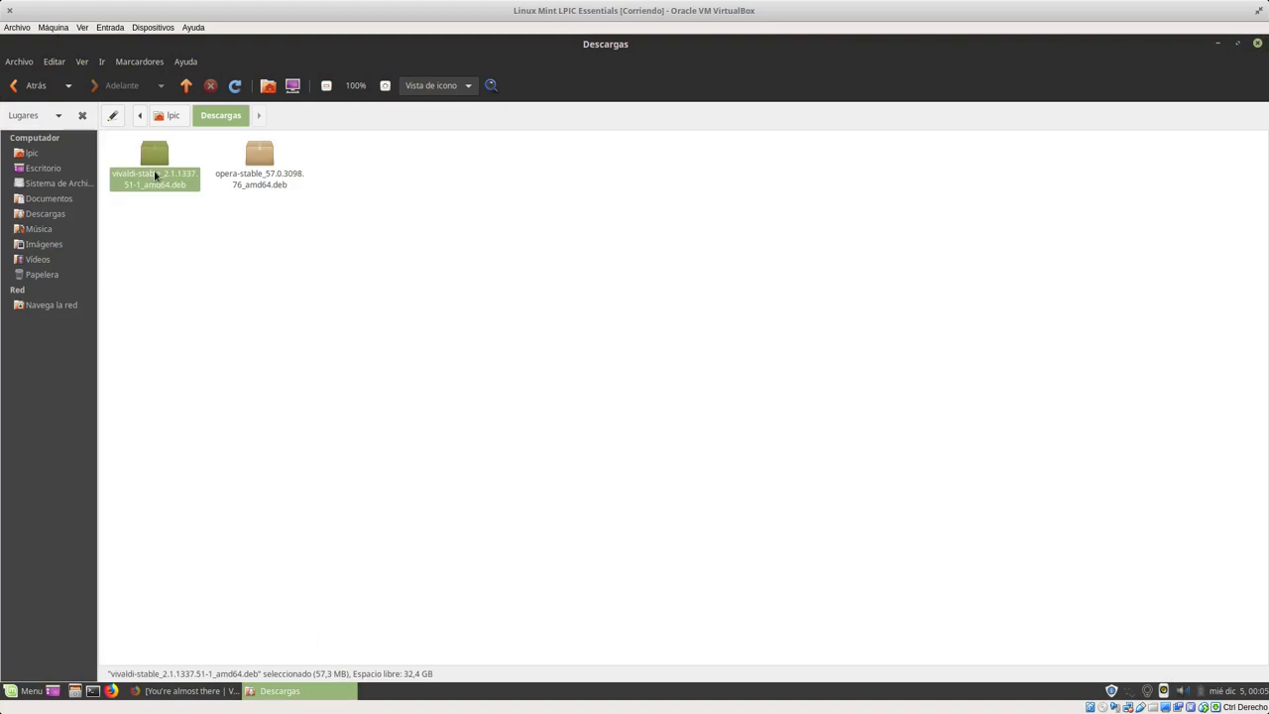
# Step: Open vivaldi-stable_2.1.1337.51-1_amd64.deb from Descargas in the GDebi package installer
pyautogui.doubleClick(158, 162)
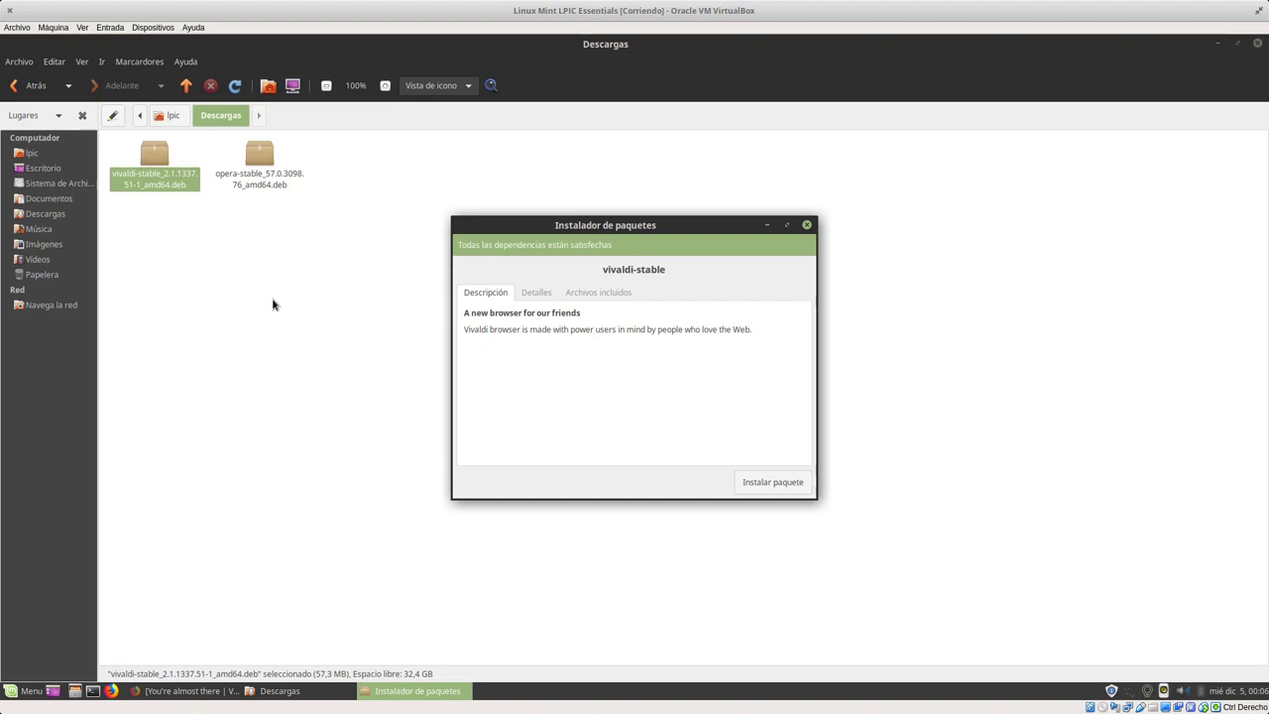
# Step: Start installing vivaldi-stable, close the Descargas window, and authorise it with the account password
pyautogui.click(765, 482)
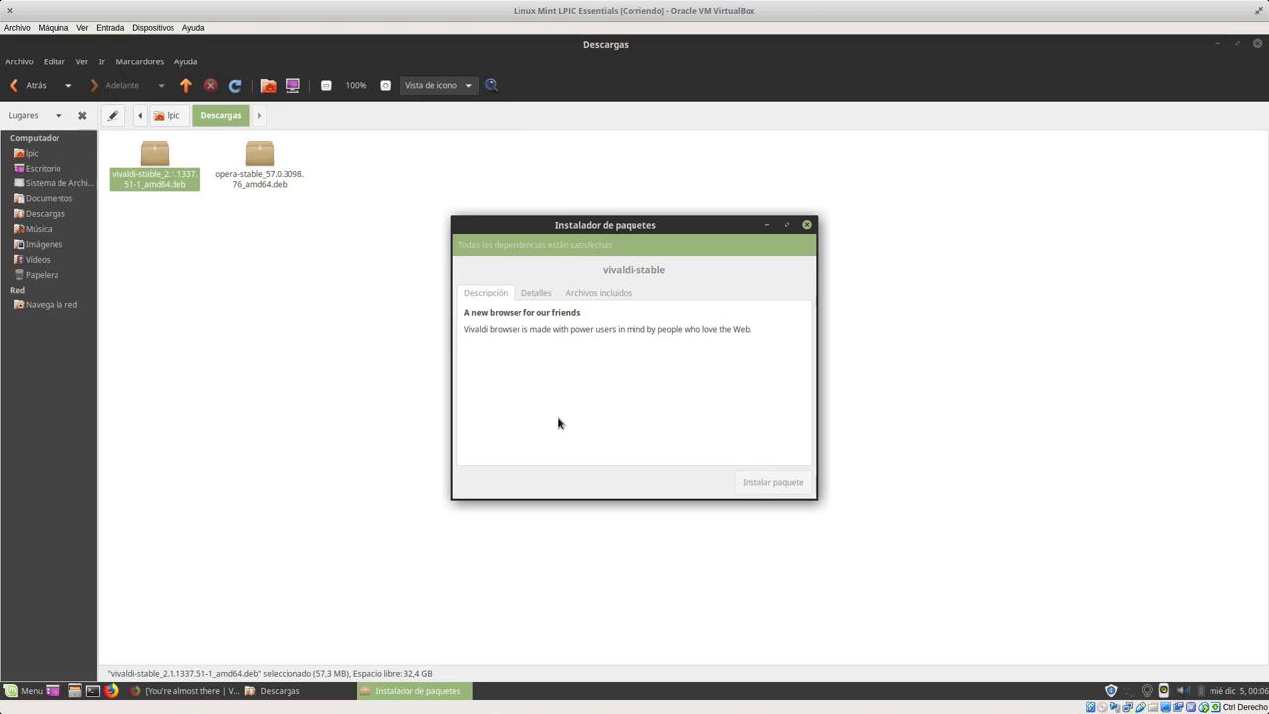
pyautogui.click(1257, 43)
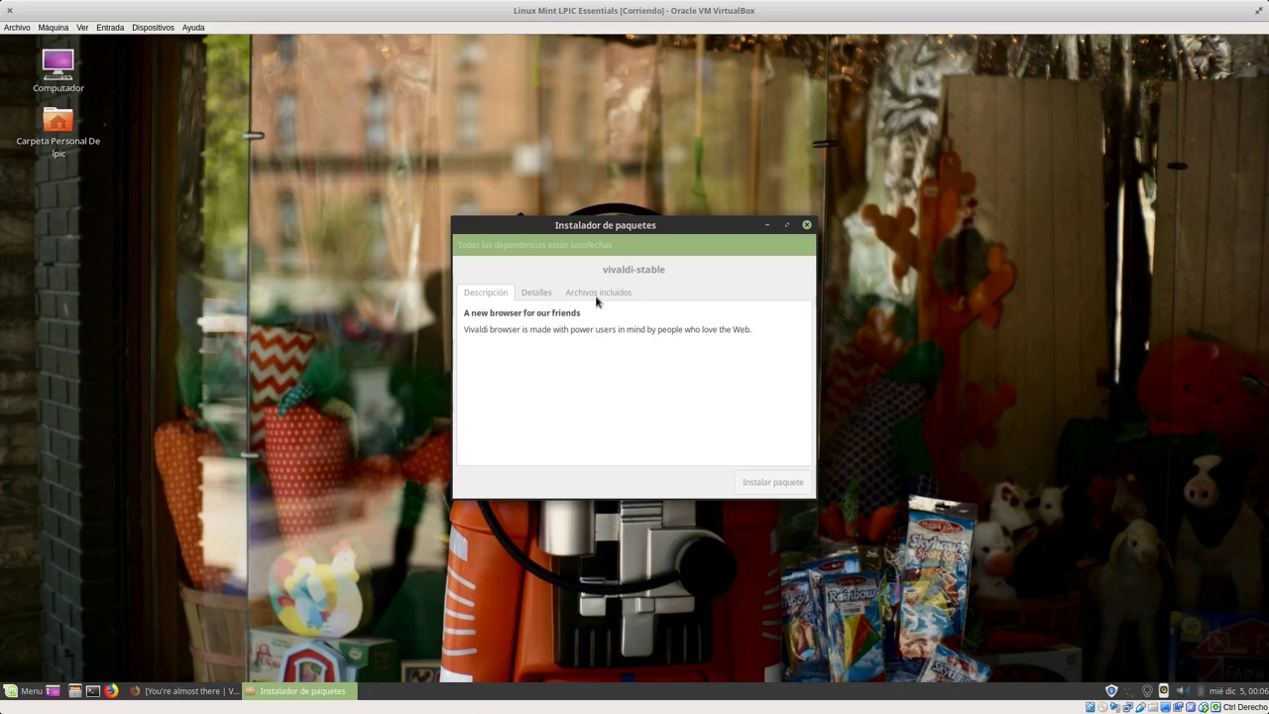
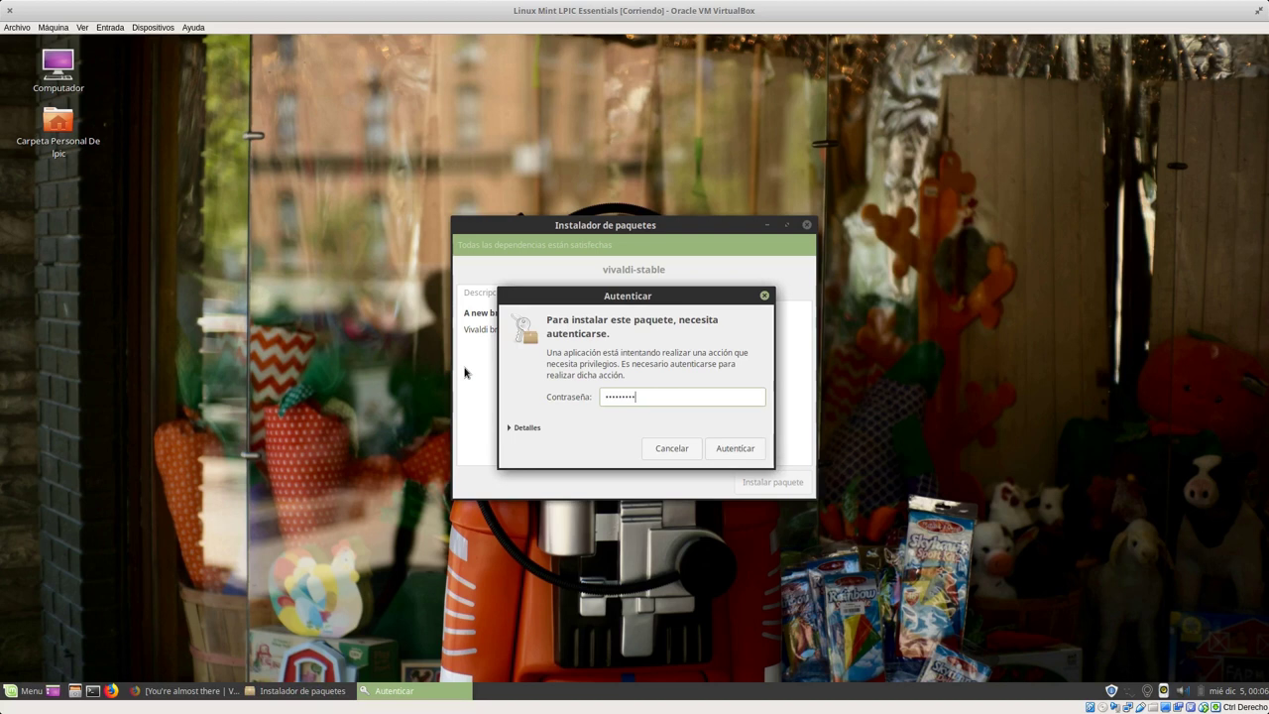
pyautogui.press('Return')
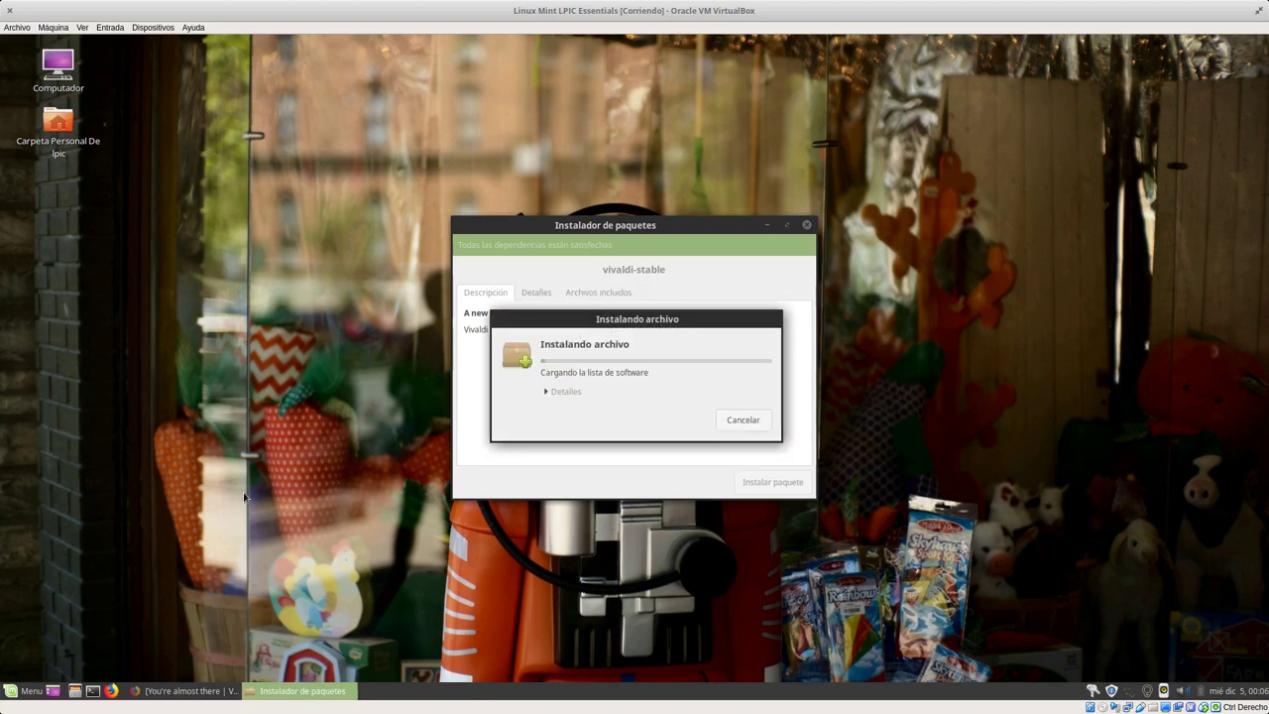
# Step: Search the applications menu for 'opera', then close the menu
pyautogui.click(28, 688)
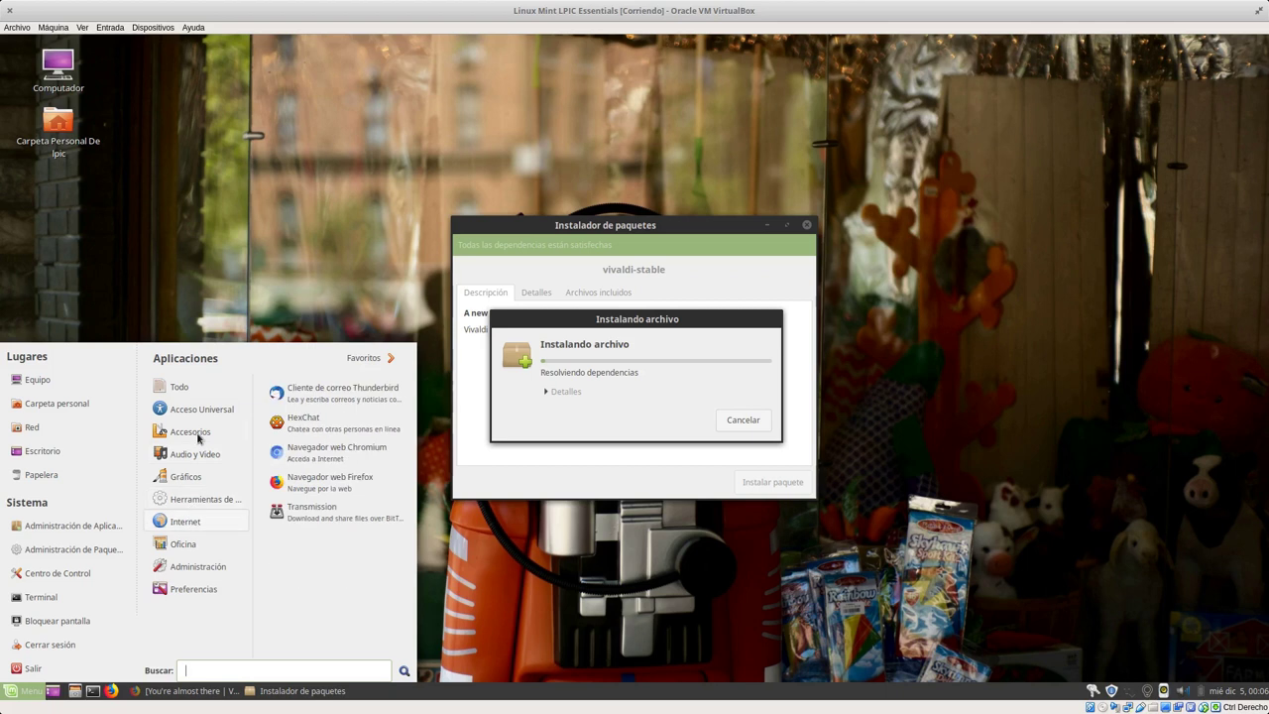
pyautogui.write('opera')
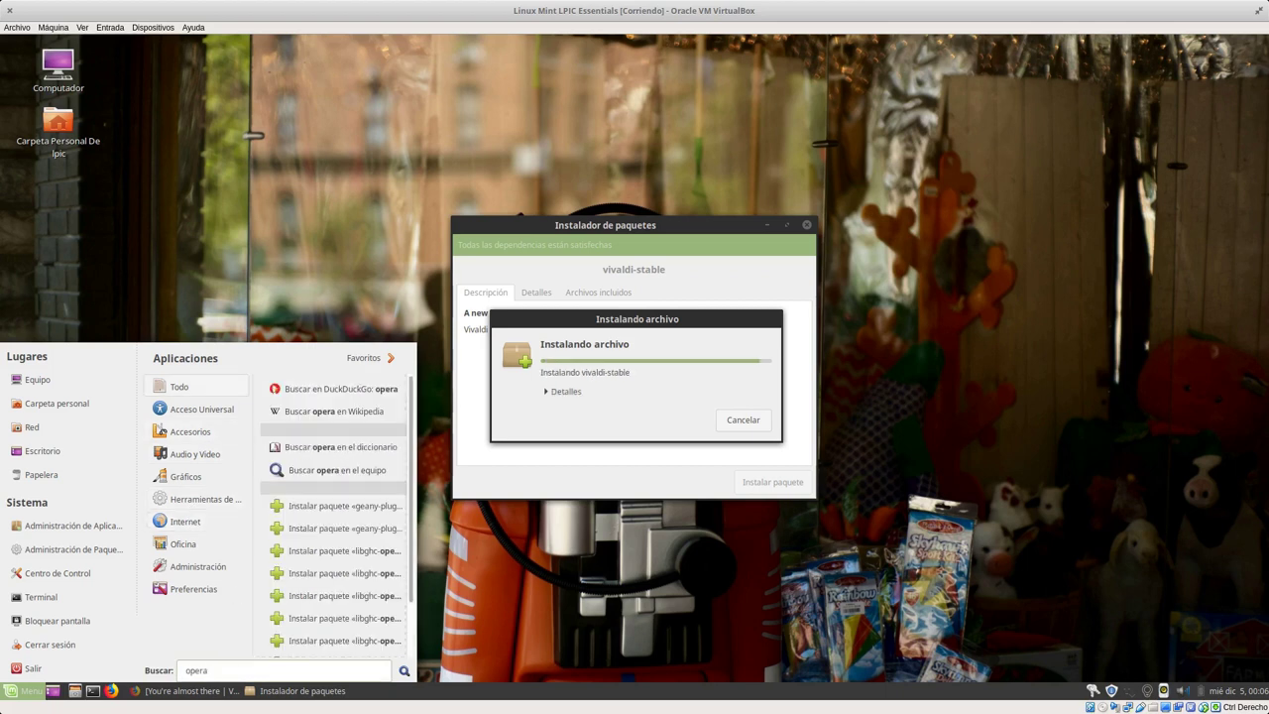
pyautogui.scroll(-1, 343, 568)
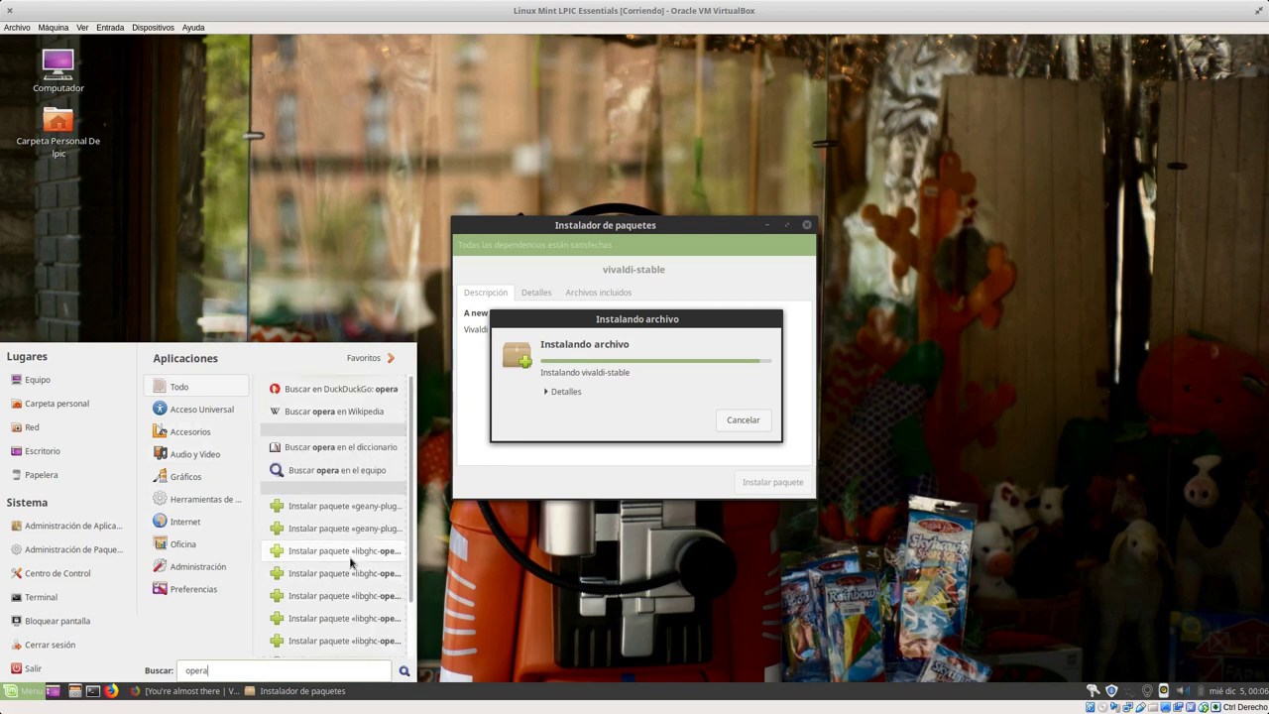
pyautogui.click(589, 591)
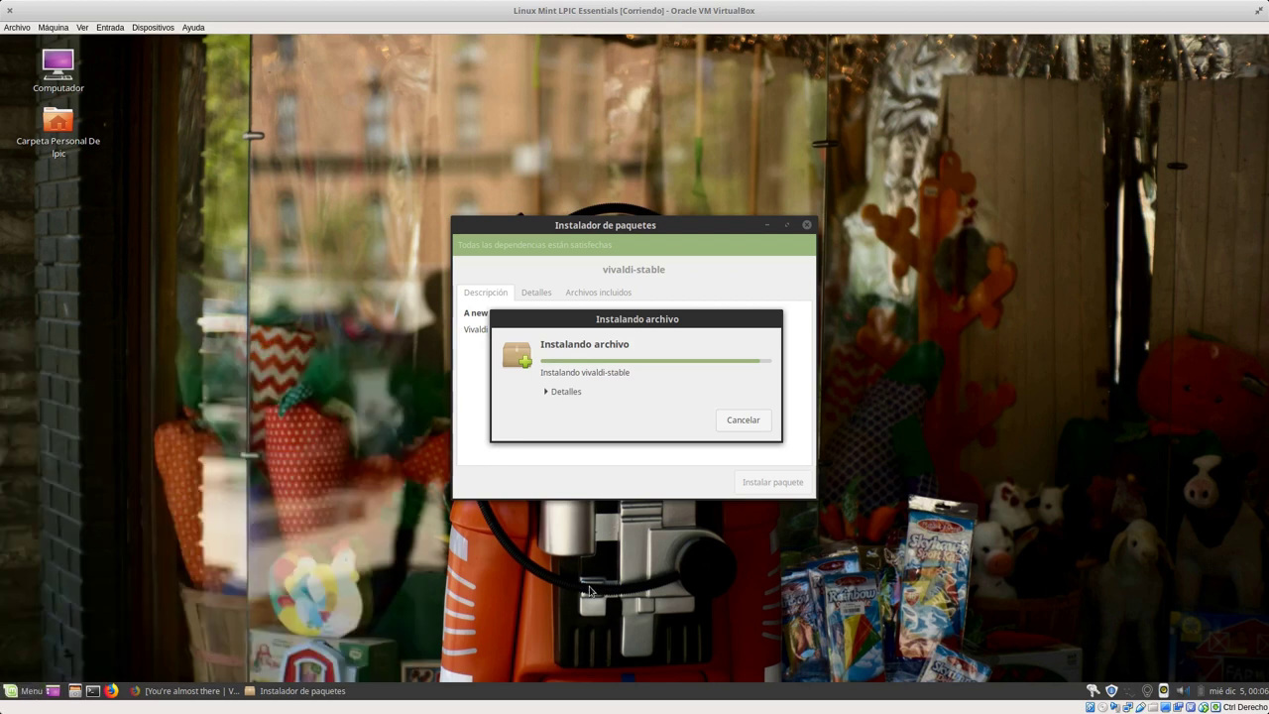
# Step: Show the installation's detailed log, move the installer windows aside, and return to Firefox
pyautogui.click(563, 394)
pyautogui.moveTo(661, 326); pyautogui.dragTo(881, 202)
pyautogui.moveTo(579, 224); pyautogui.dragTo(438, 157)
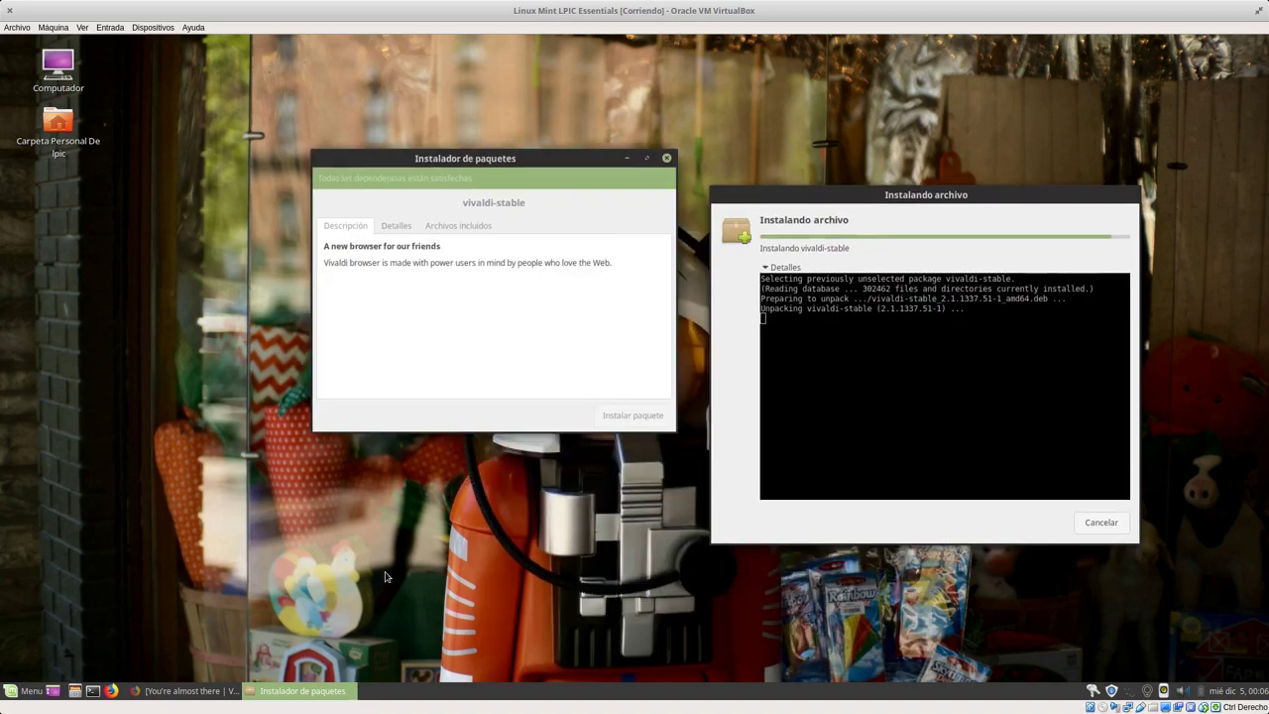
pyautogui.click(157, 693)
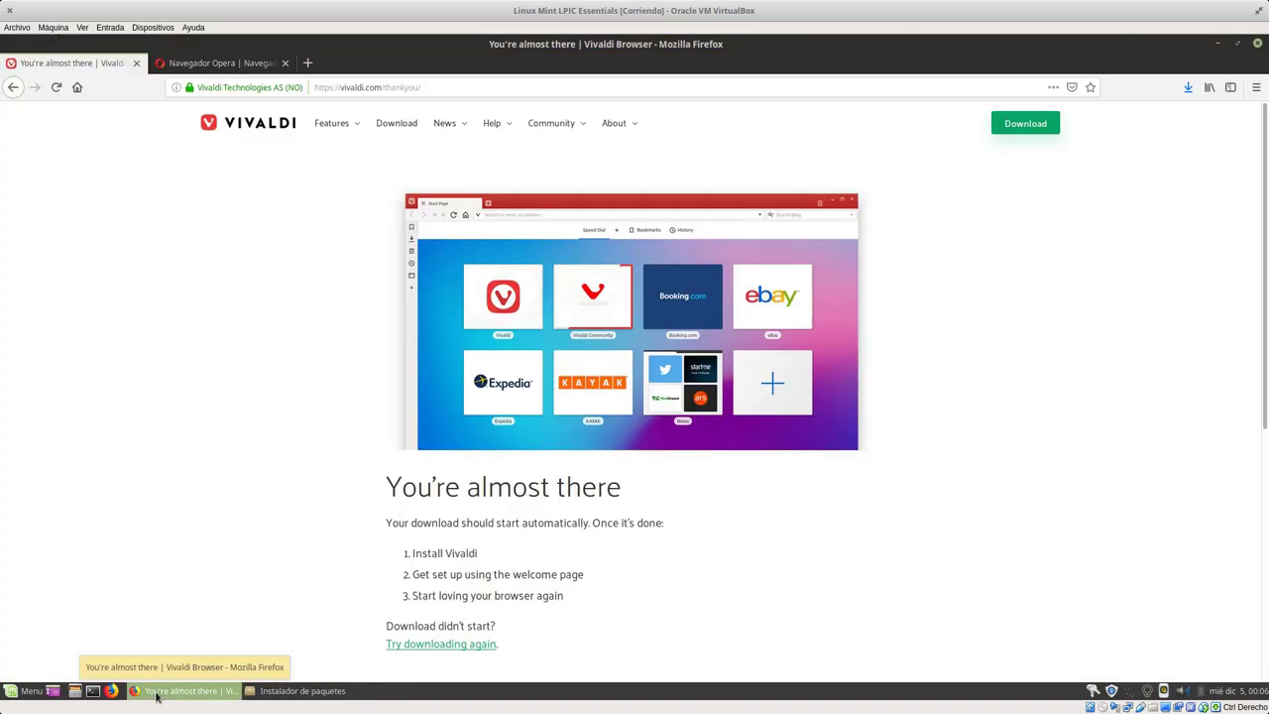
# Step: Close the Vivaldi thank-you tab and select the Opera download page's address
pyautogui.click(136, 63)
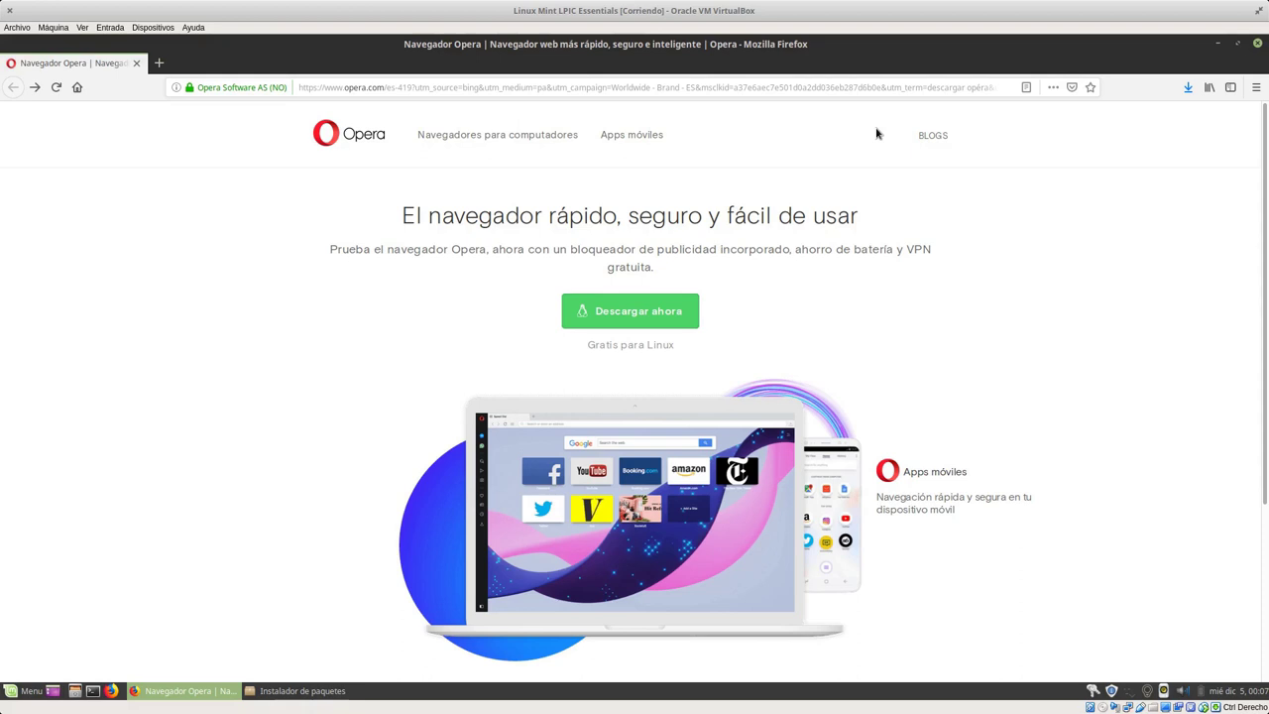
pyautogui.click(477, 91)
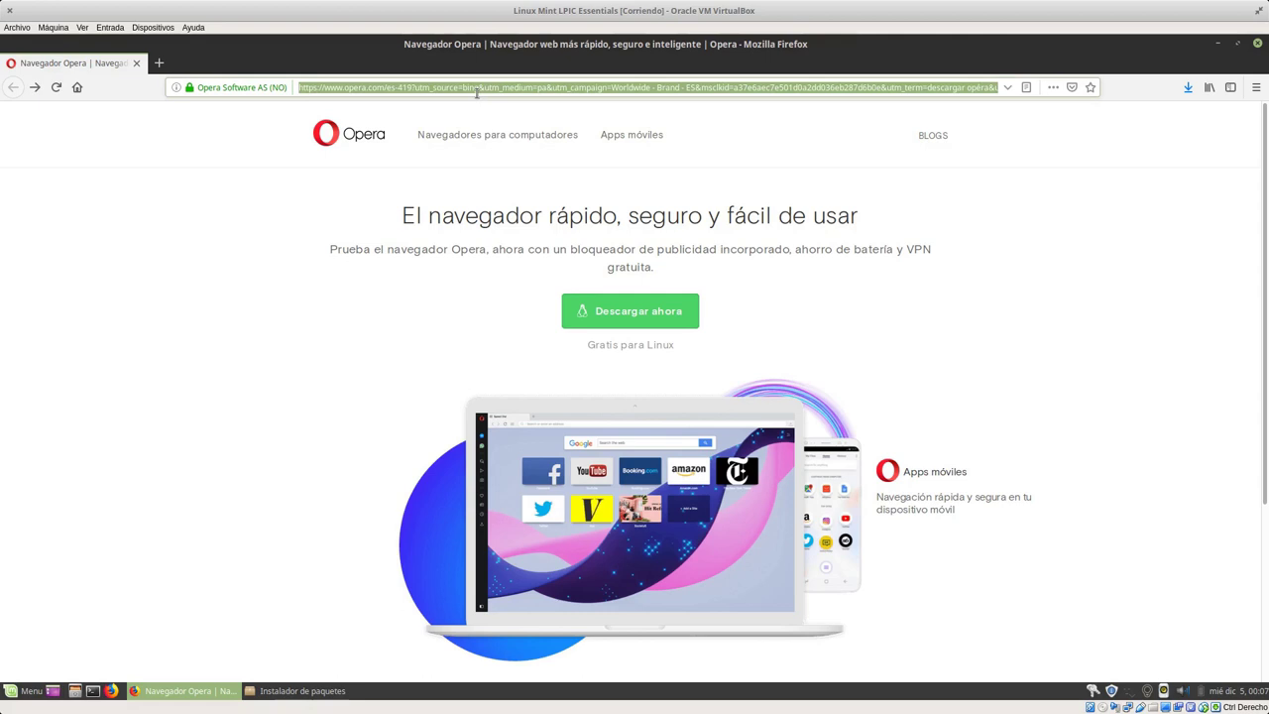
# Step: Search the web for 'opendns' and open the OpenDNS website
pyautogui.write('opera')
pyautogui.press('BackSpace')
pyautogui.press('BackSpace')
pyautogui.write('ndns')
pyautogui.press('Return')
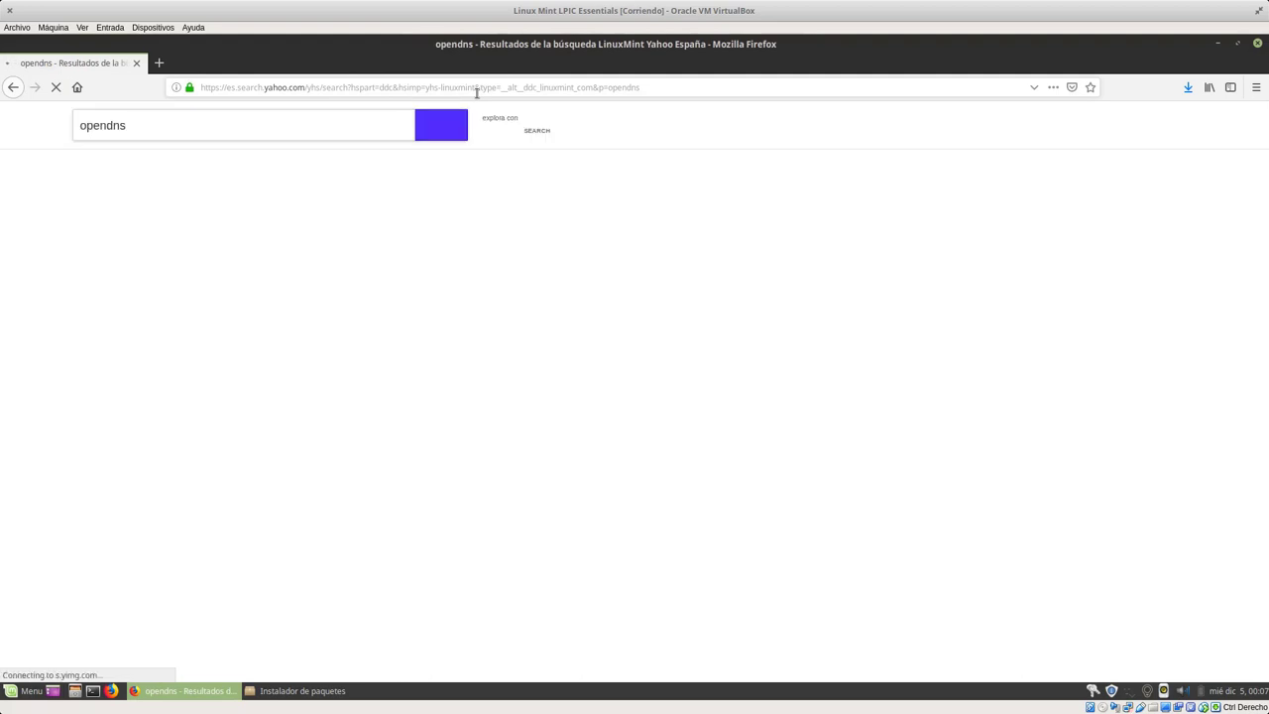
pyautogui.click(227, 218)
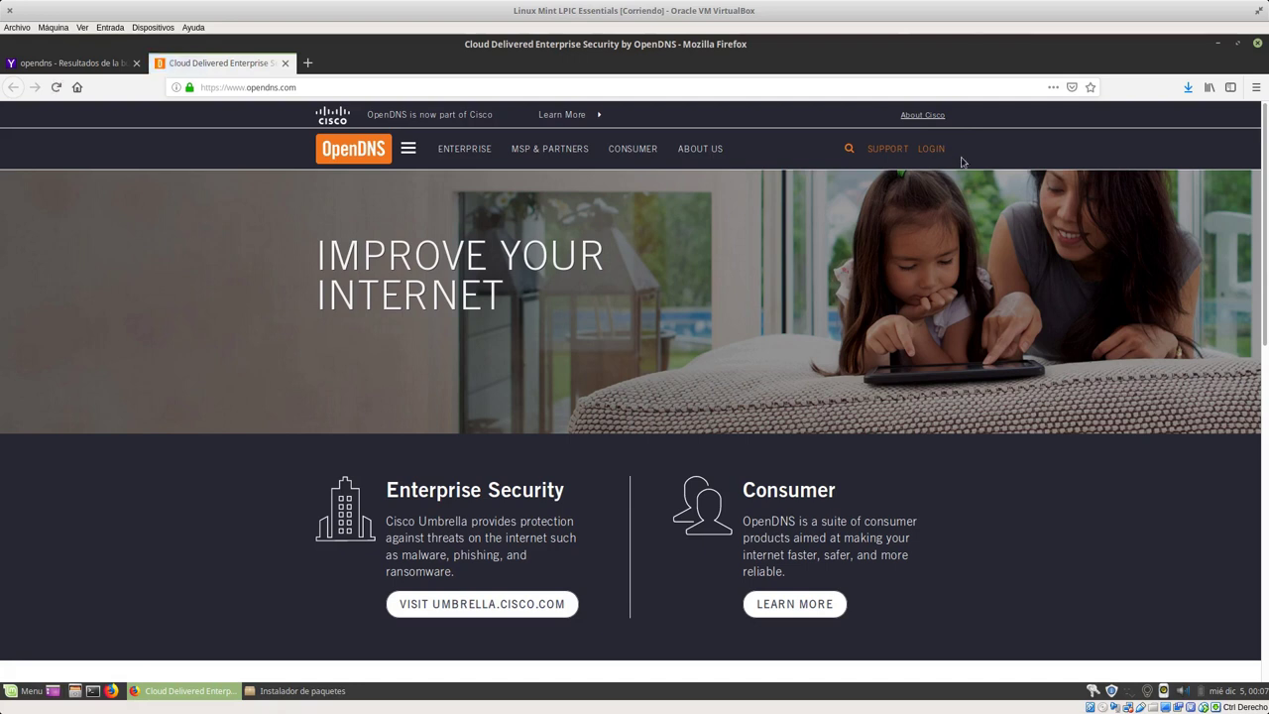
# Step: Browse the OpenDNS home page, opening and closing its side navigation menu
pyautogui.scroll(-3, 978, 260)
pyautogui.scroll(-2, 978, 259)
pyautogui.scroll(5, 942, 228)
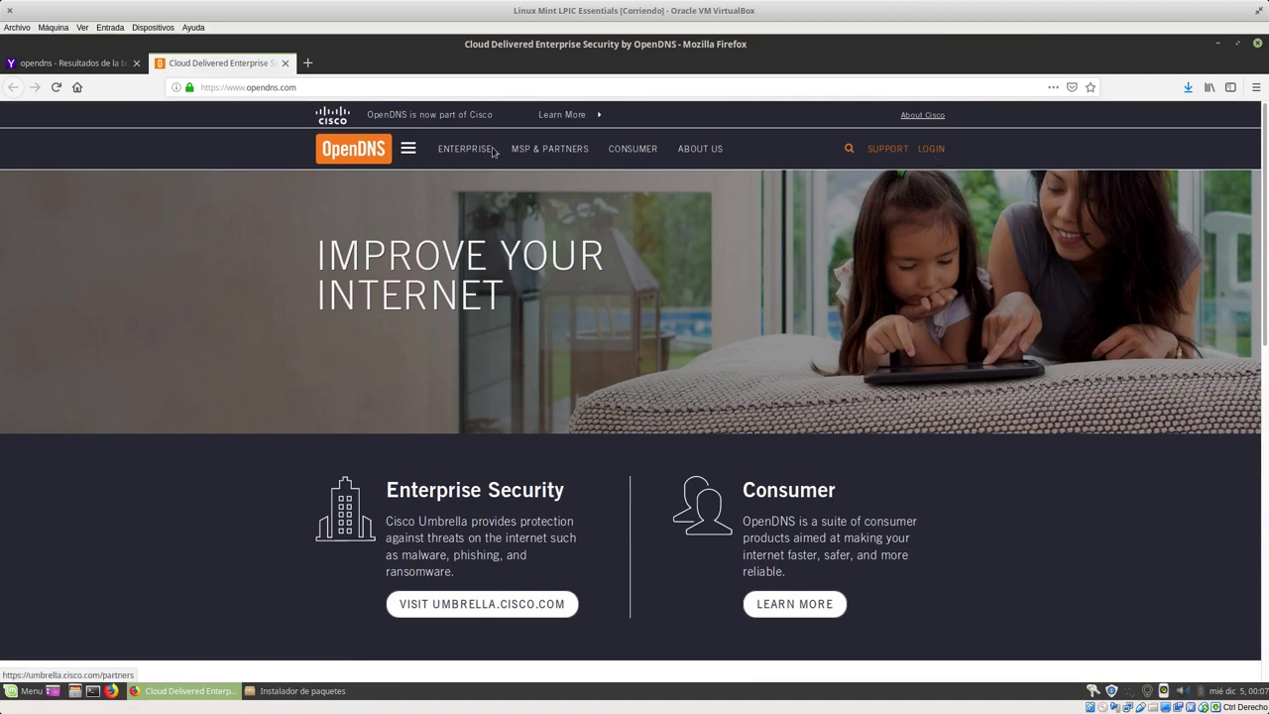
pyautogui.click(410, 149)
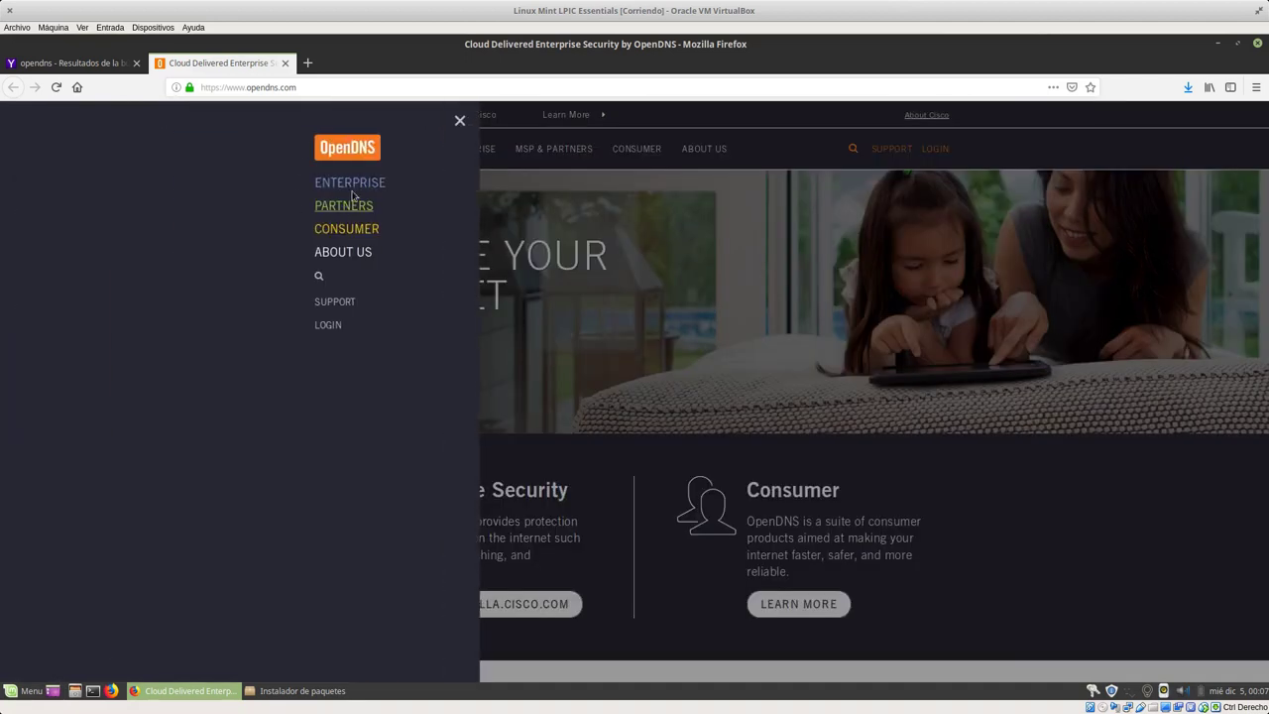
pyautogui.click(459, 120)
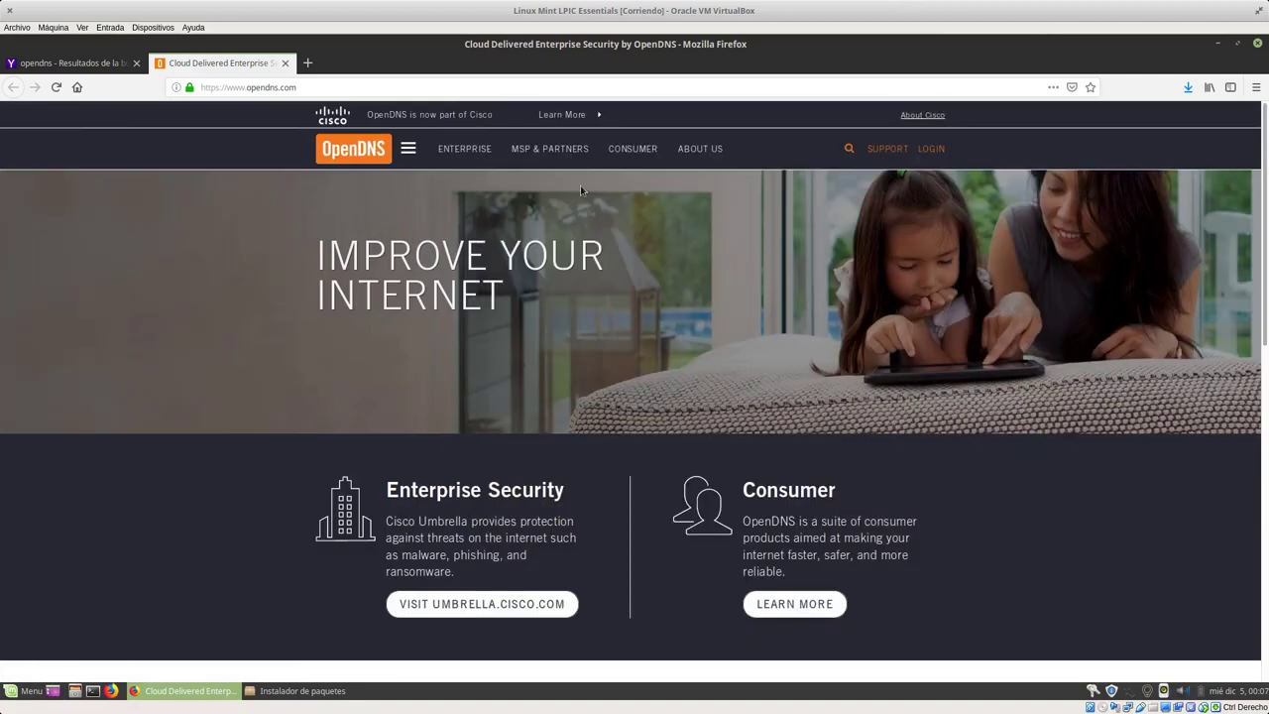
pyautogui.scroll(-3, 970, 355)
pyautogui.scroll(-5, 961, 362)
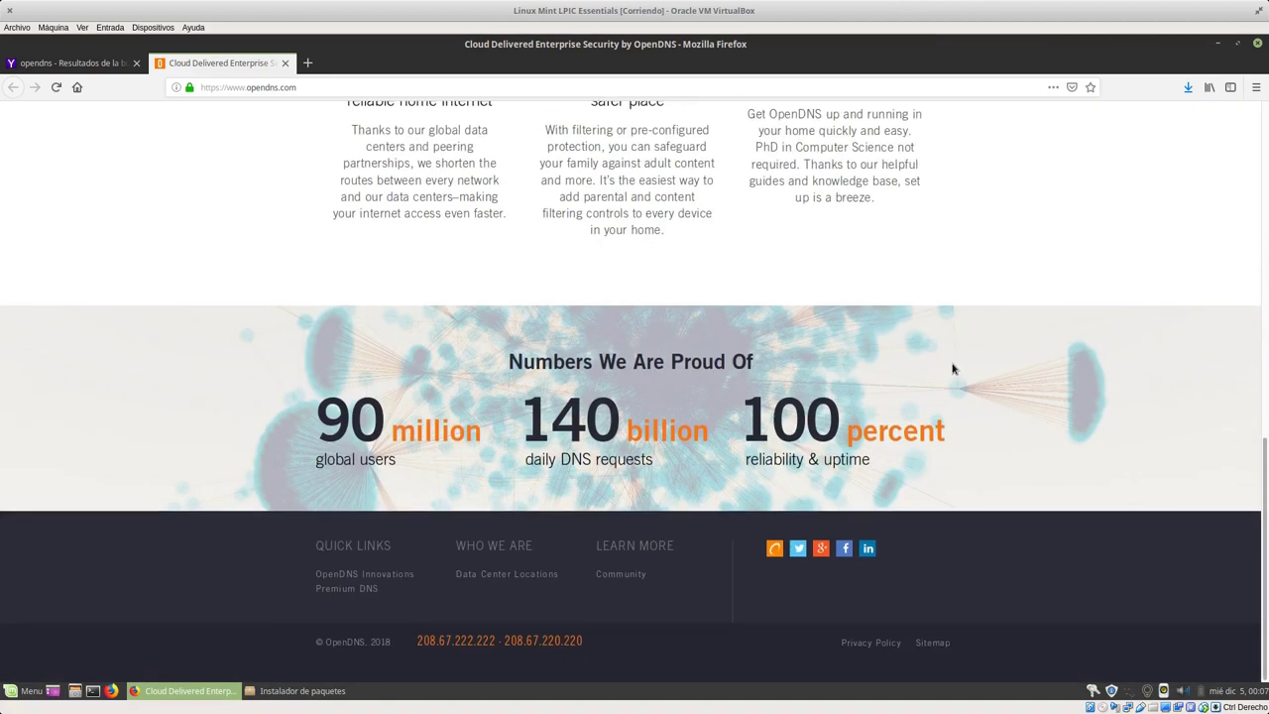
pyautogui.scroll(2, 906, 331)
pyautogui.scroll(-3, 906, 331)
# Step: Highlight the DNS addresses 208.67.222.222 and 208.67.220.220, then go to the OpenDNS login page
pyautogui.doubleClick(437, 642)
pyautogui.moveTo(514, 638); pyautogui.dragTo(434, 640)
pyautogui.click(436, 641)
pyautogui.scroll(10, 906, 329)
pyautogui.click(933, 148)
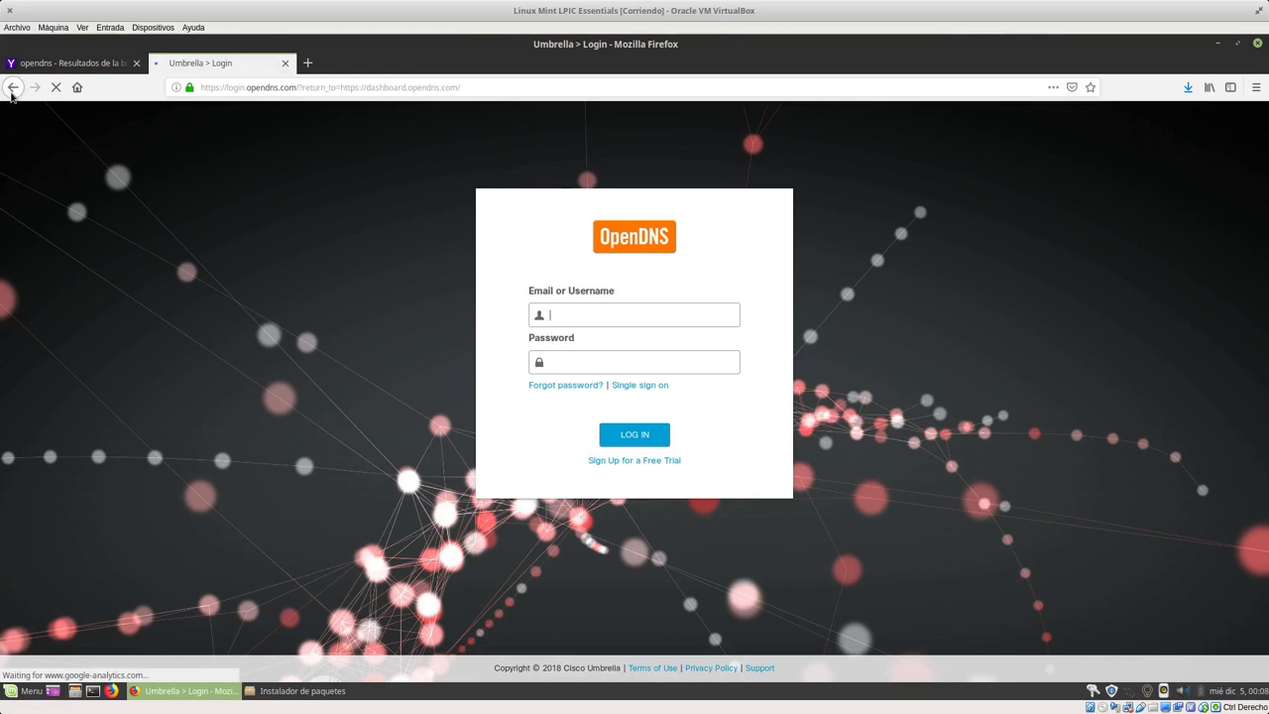
# Step: Go back to the OpenDNS home page and open its Home Internet Security products page
pyautogui.click(11, 91)
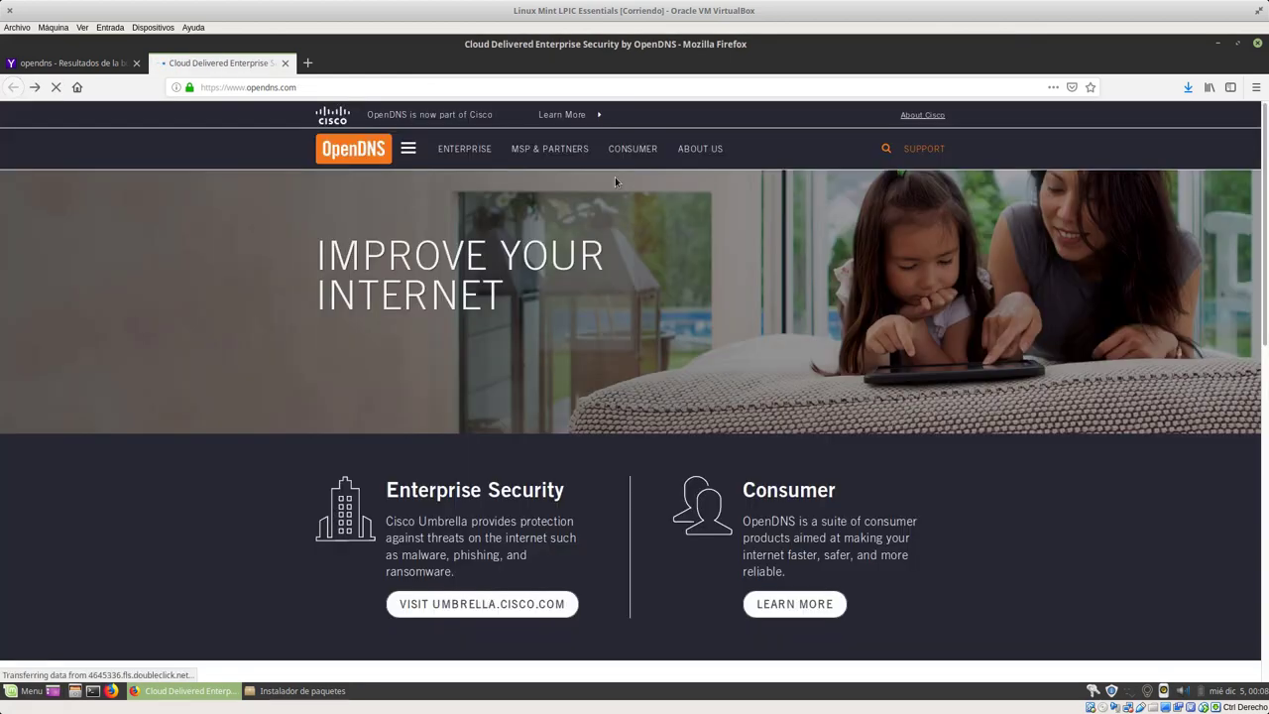
pyautogui.click(618, 151)
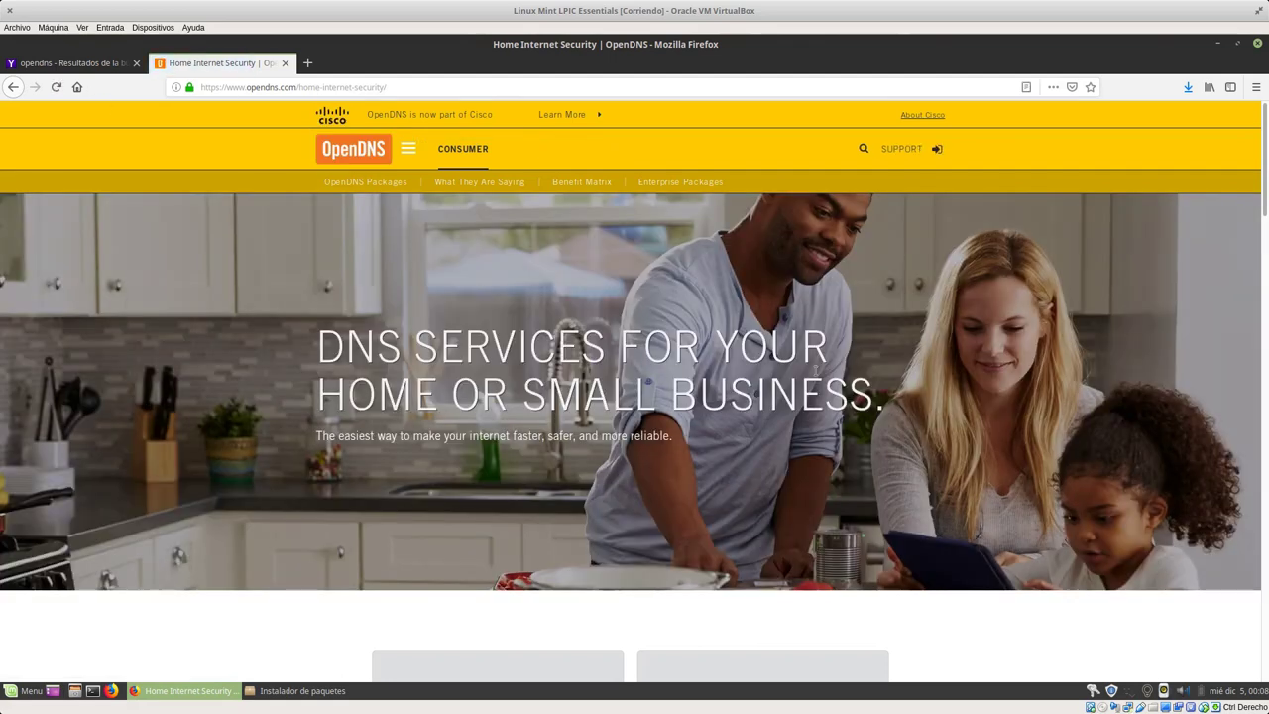
pyautogui.scroll(-5, 813, 363)
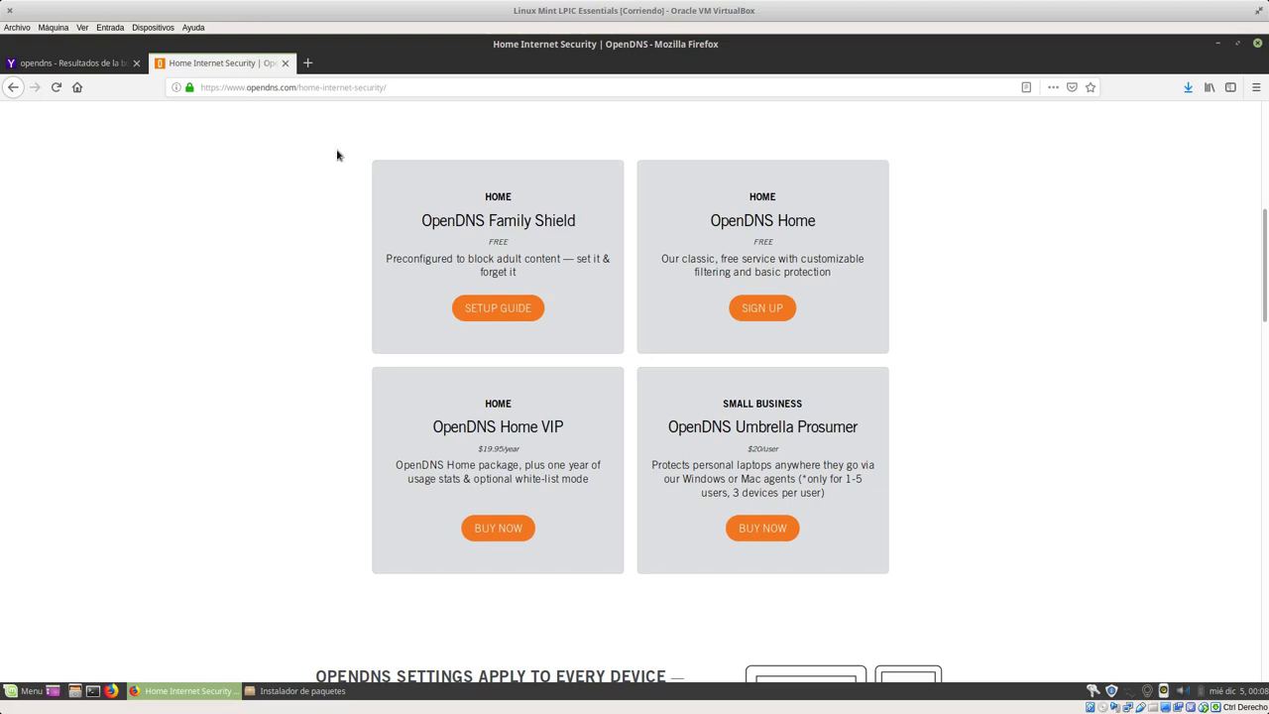
# Step: Highlight the Family Shield and OpenDNS Home plan cards, then scroll back to the top
pyautogui.moveTo(337, 156); pyautogui.dragTo(567, 312)
pyautogui.click(977, 351)
pyautogui.moveTo(834, 281); pyautogui.dragTo(850, 326)
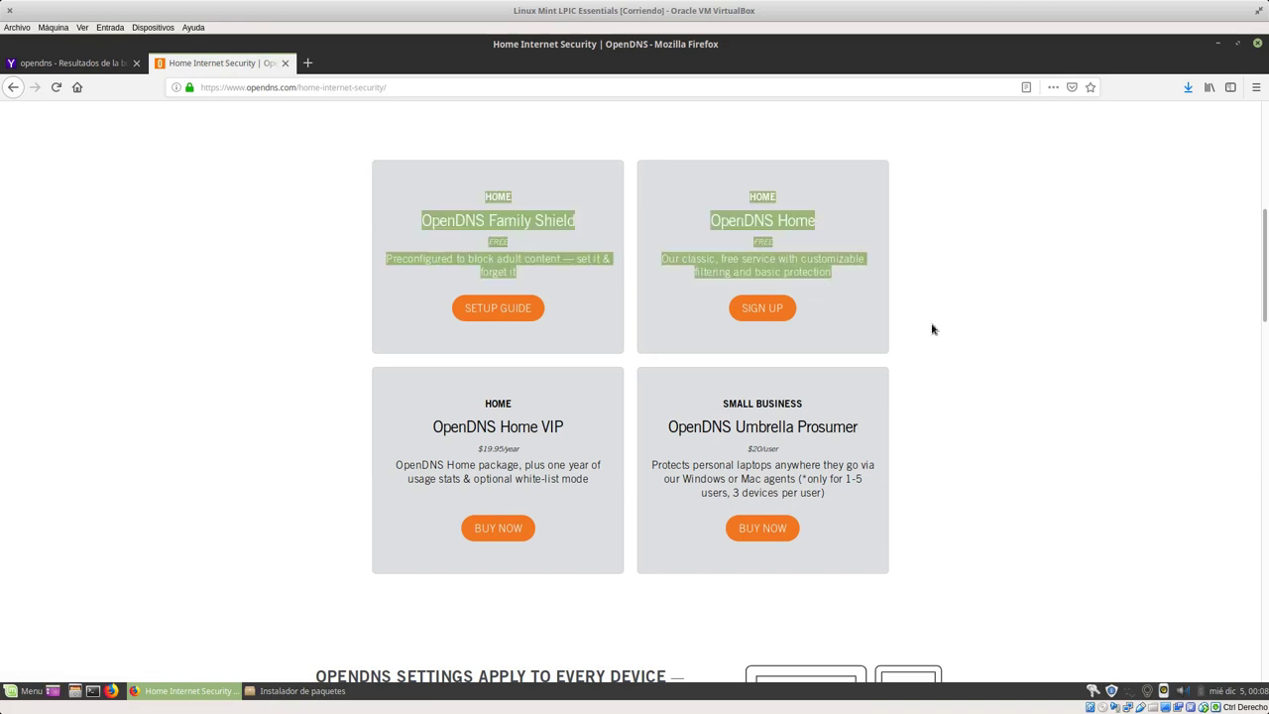
pyautogui.click(978, 354)
pyautogui.moveTo(961, 366); pyautogui.dragTo(686, 175)
pyautogui.click(654, 150)
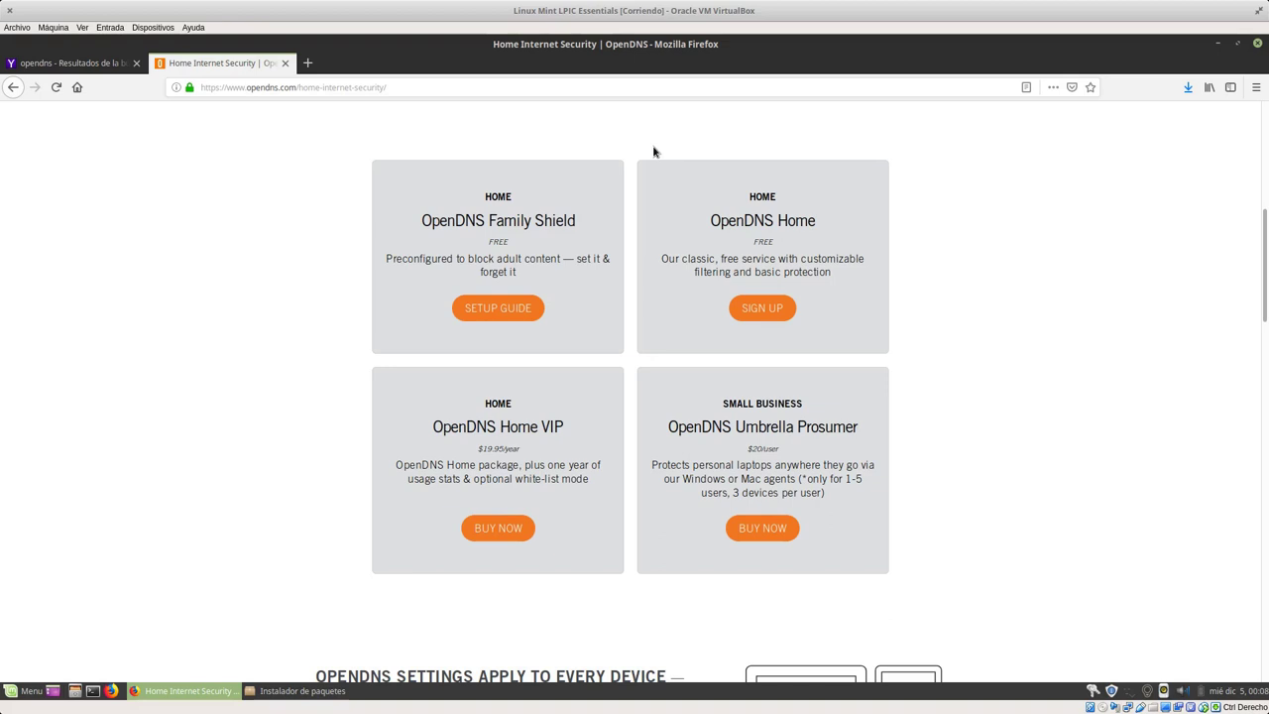
pyautogui.scroll(5, 982, 388)
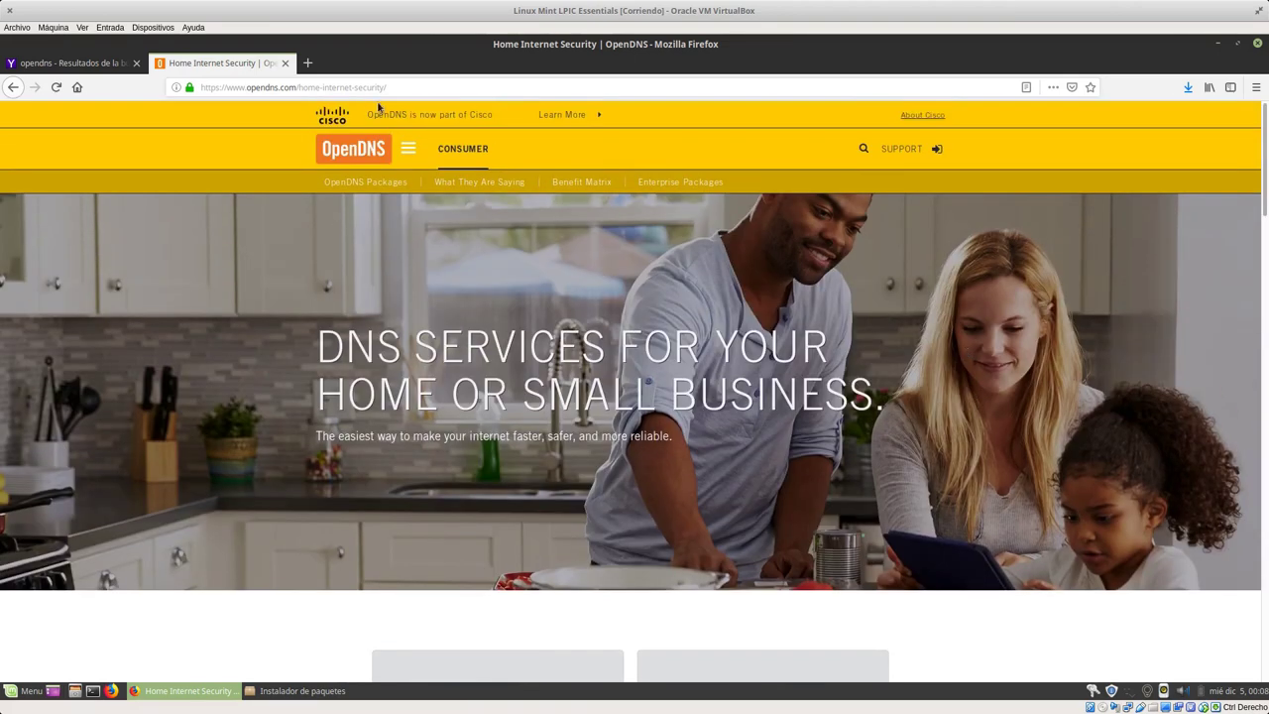
pyautogui.click(367, 88)
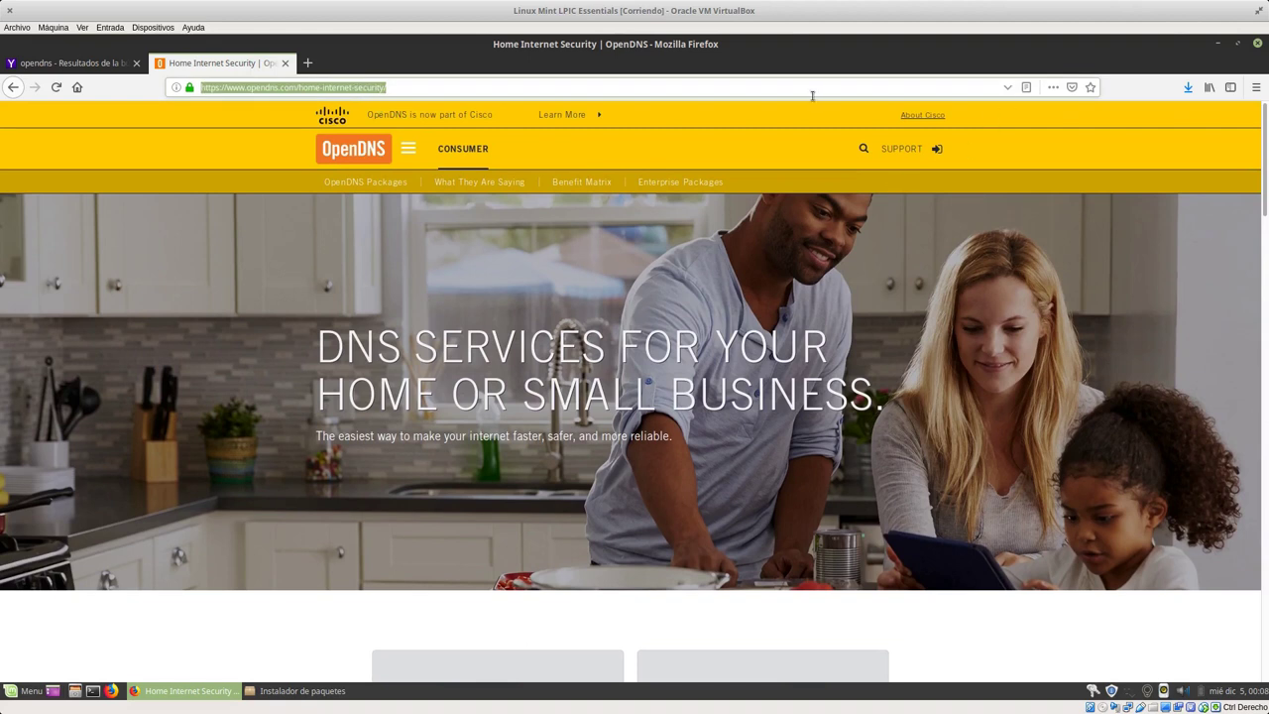
# Step: Search for 'adblock plus', fixing the typo, and open adblockplus.org in a new tab
pyautogui.write('a')
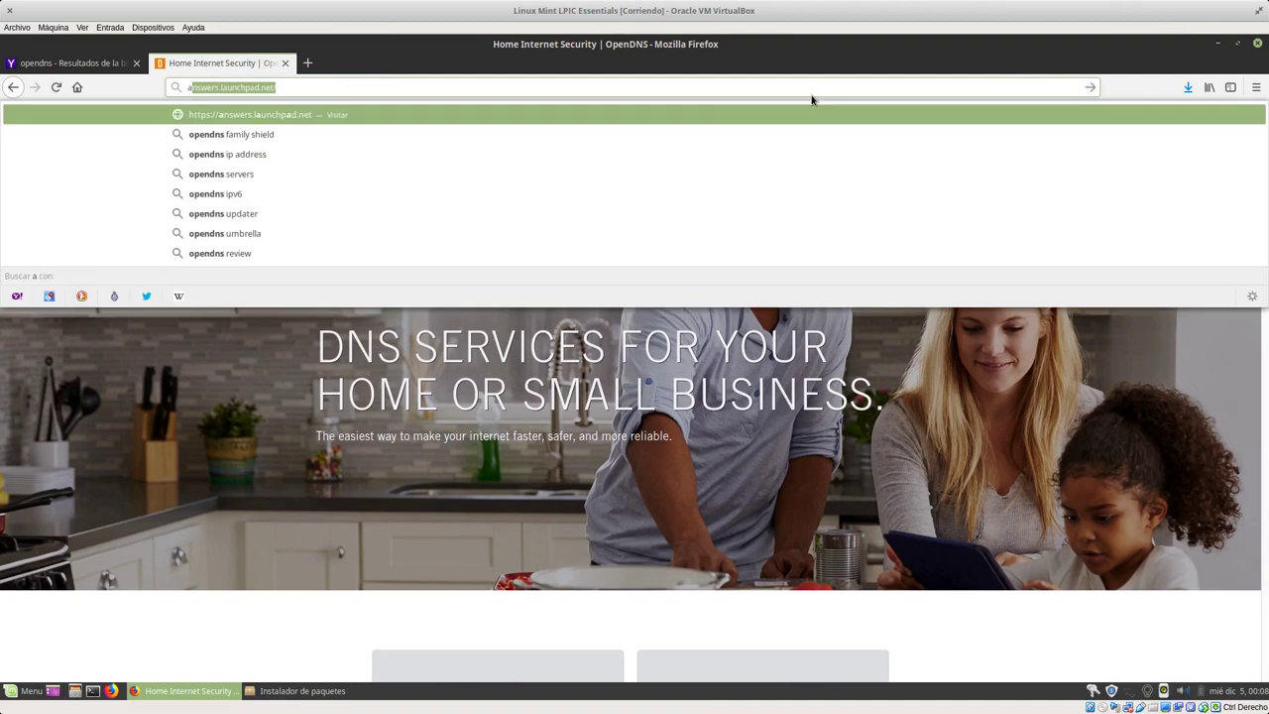
pyautogui.write('dbock plus')
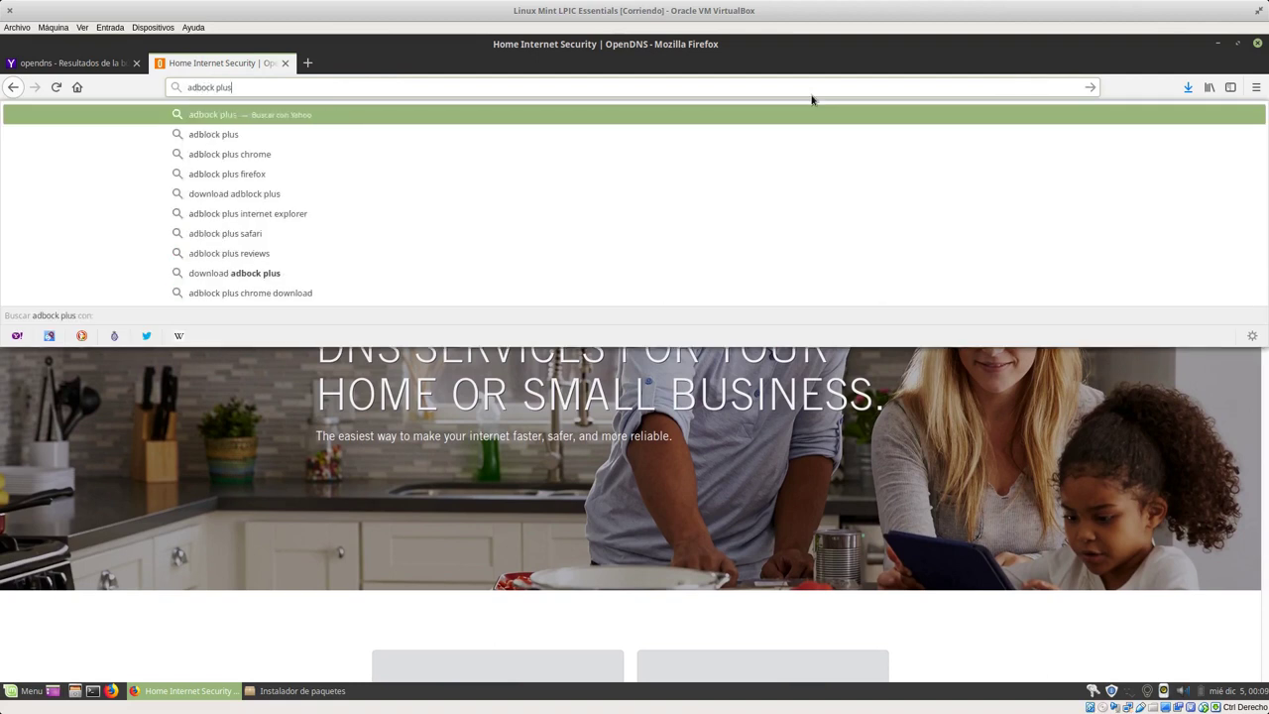
pyautogui.press('Escape')
pyautogui.press('Left')
pyautogui.write('l')
pyautogui.press('Return')
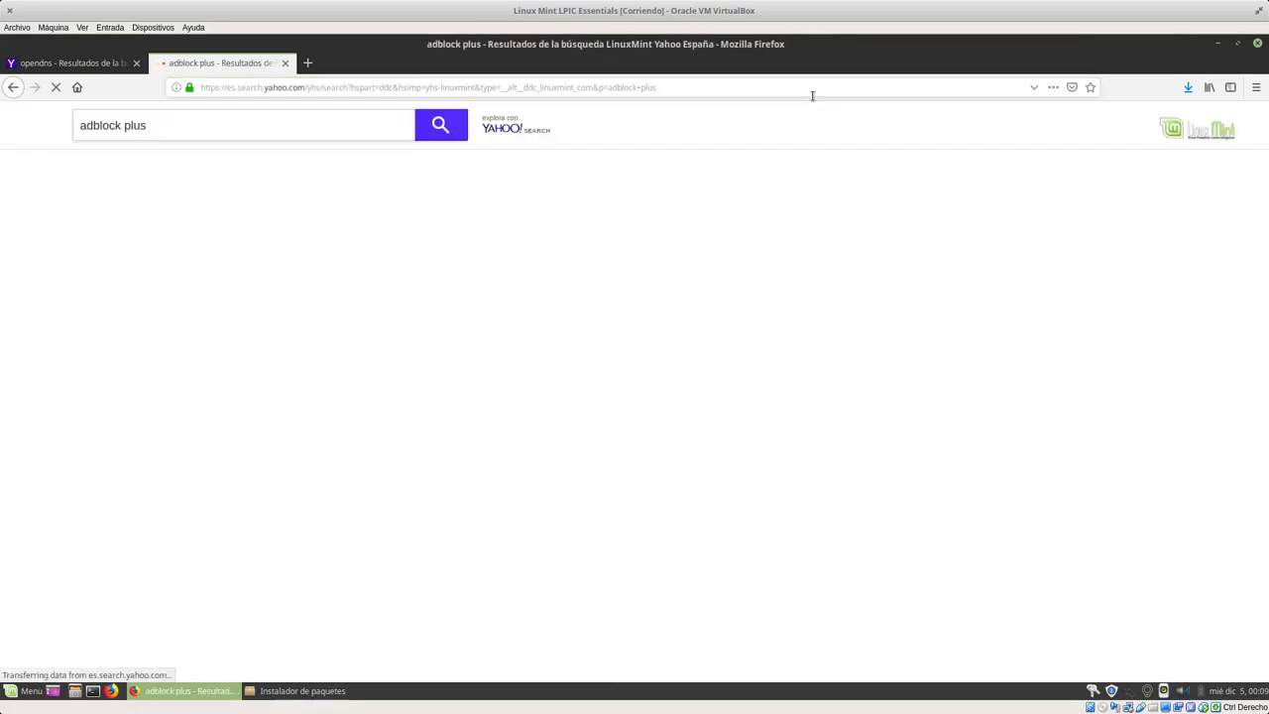
pyautogui.click(317, 217)
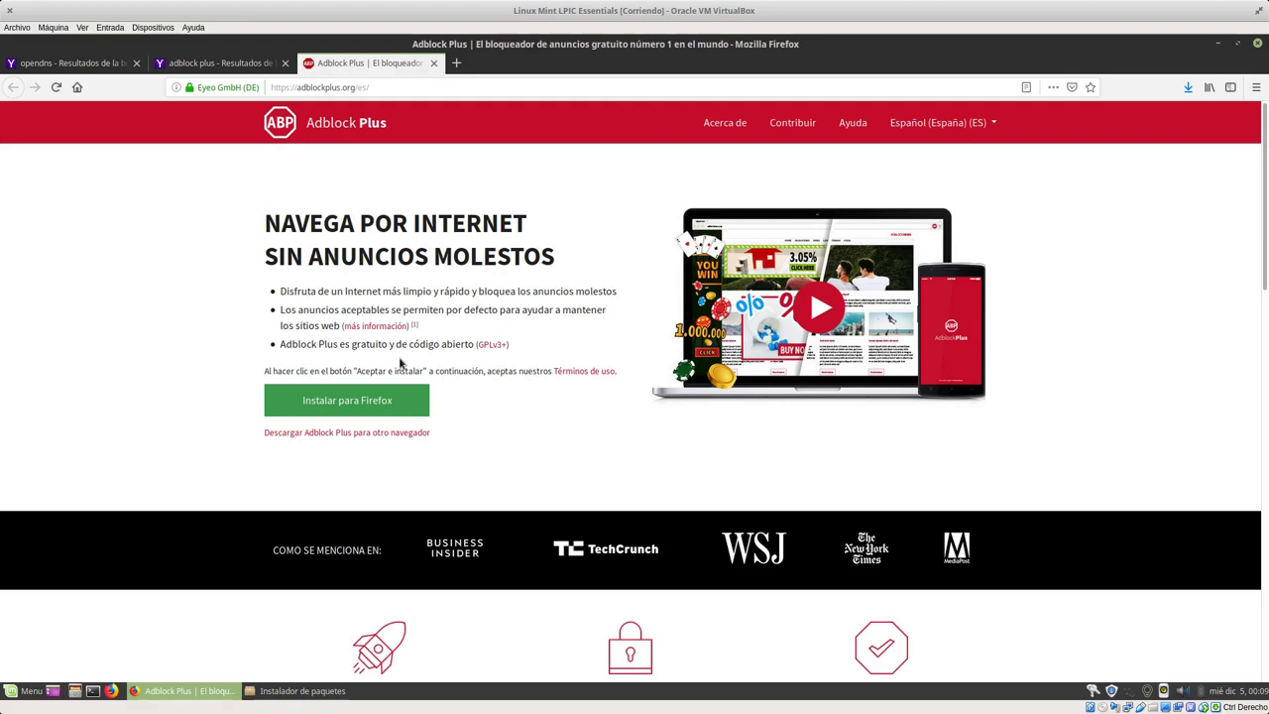
# Step: Install the Adblock Plus extension for Firefox, allowing and confirming the add-on
pyautogui.click(352, 408)
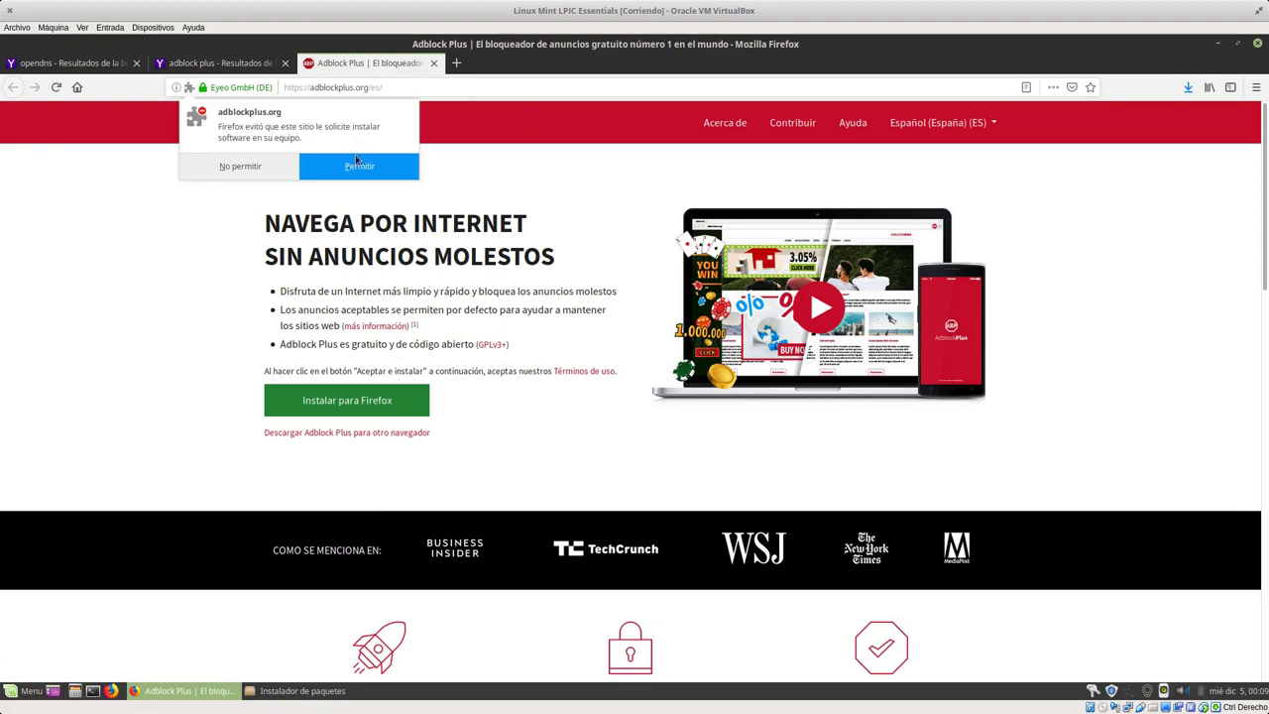
pyautogui.click(358, 169)
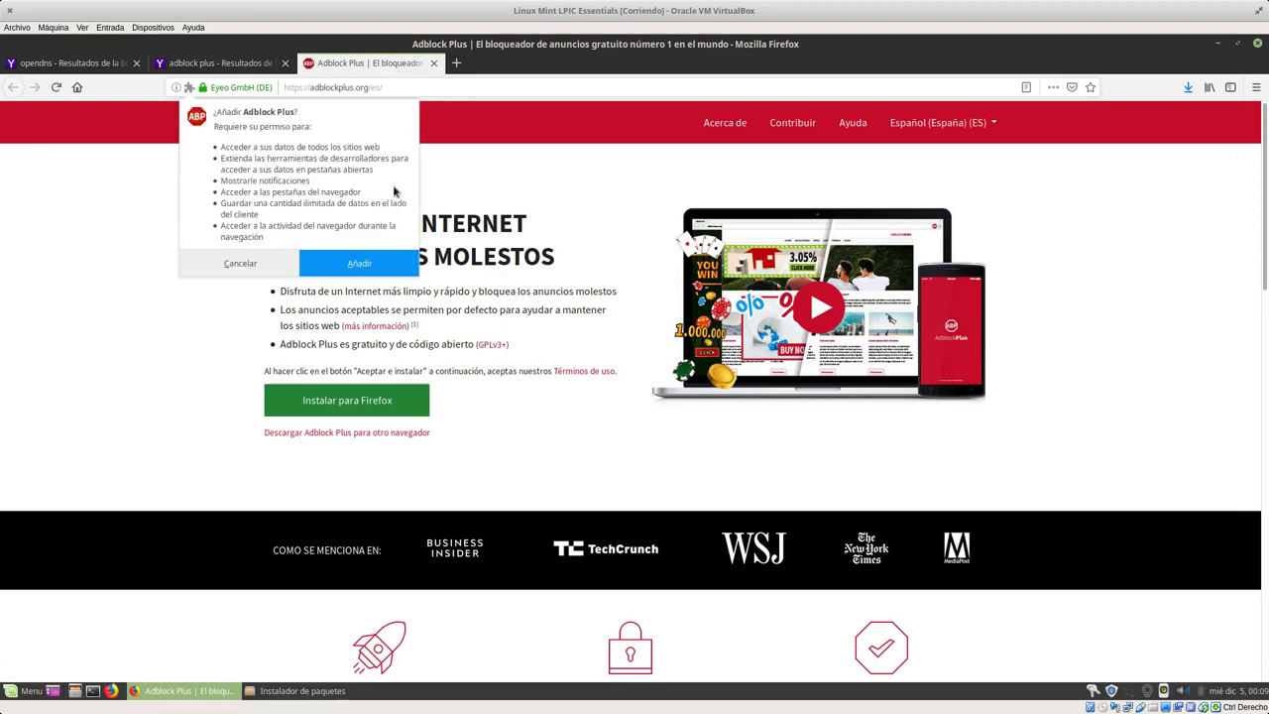
pyautogui.click(352, 262)
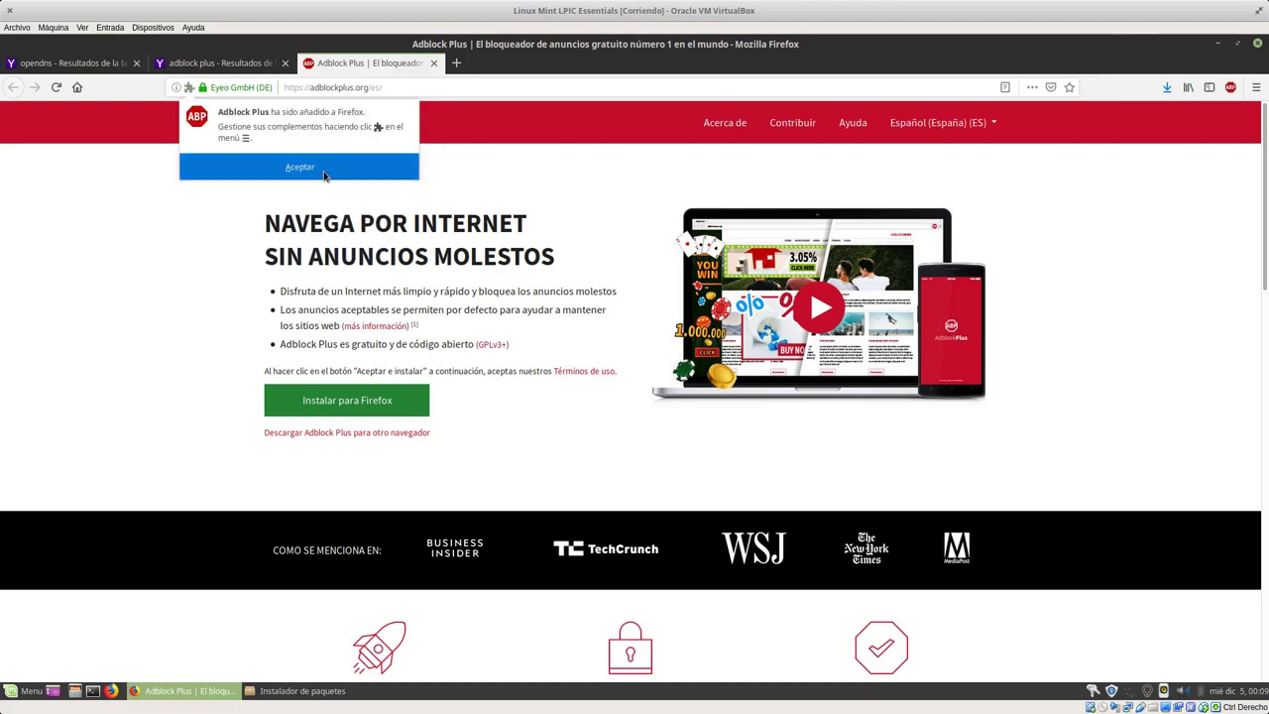
pyautogui.click(326, 166)
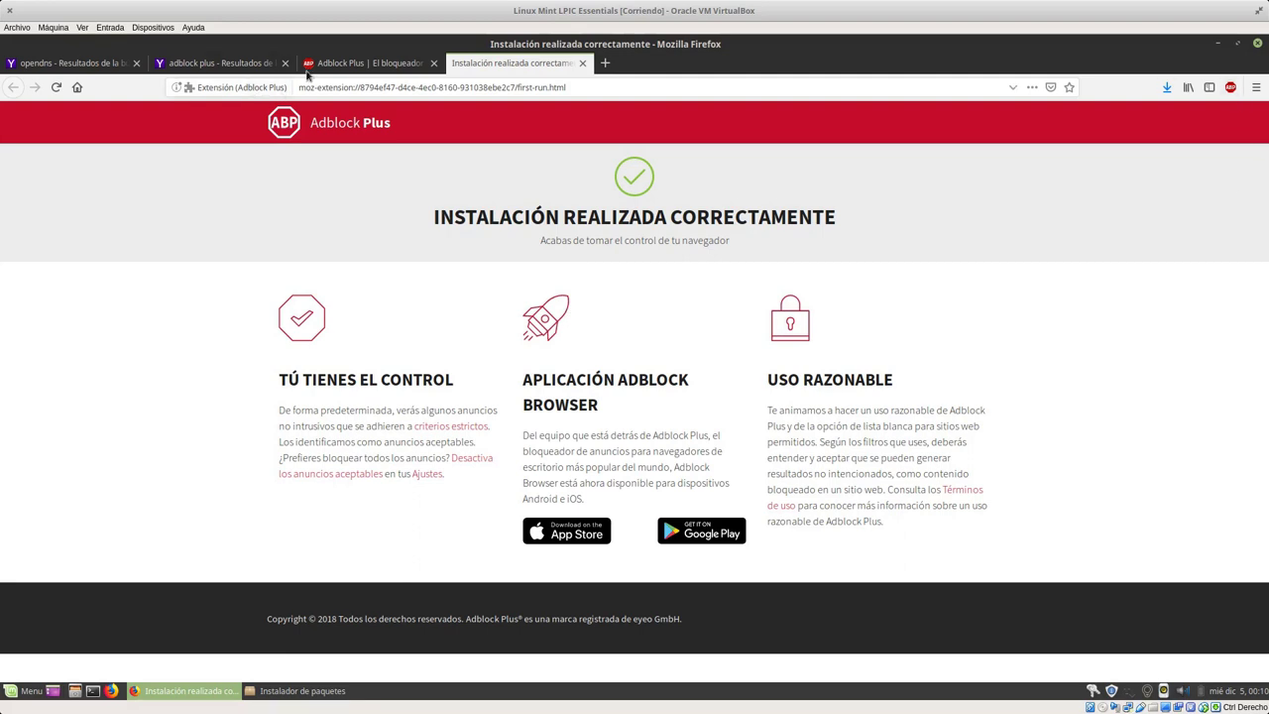
# Step: Turn off ad blocking for adblockplus.org from the ABP toolbar panel and reload the page
pyautogui.click(351, 63)
pyautogui.click(1230, 89)
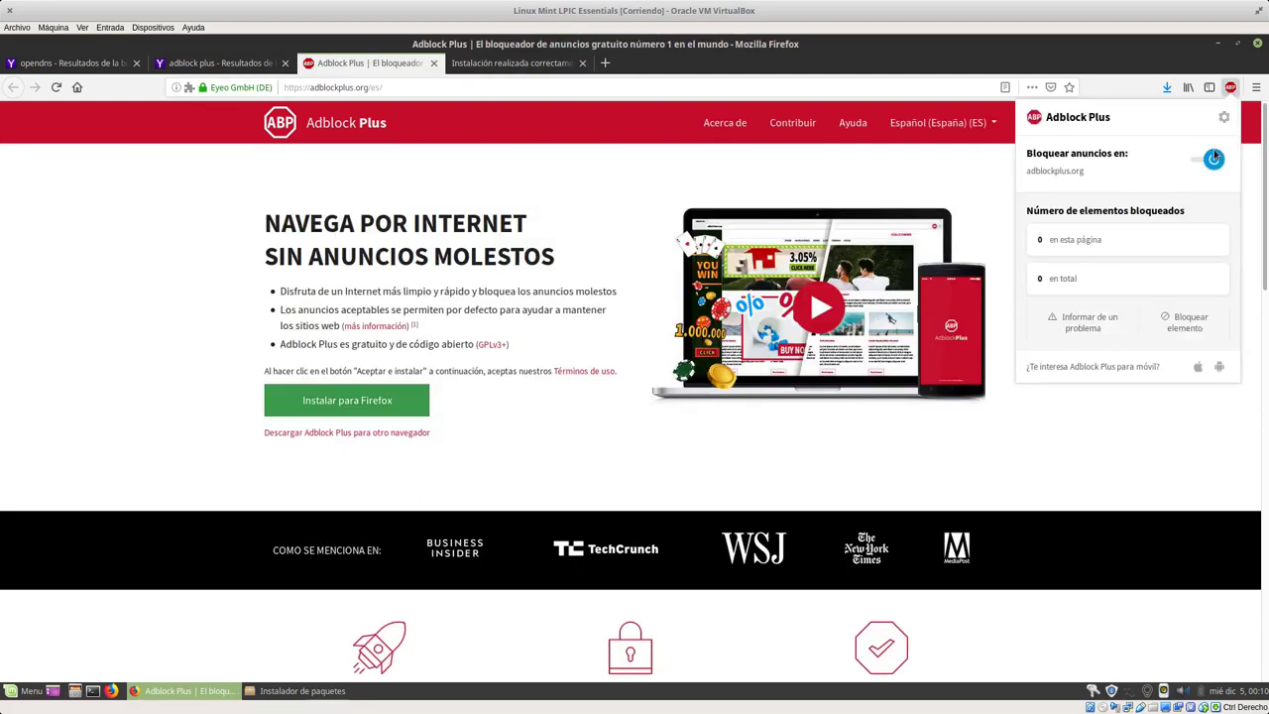
pyautogui.click(1203, 162)
pyautogui.click(1197, 169)
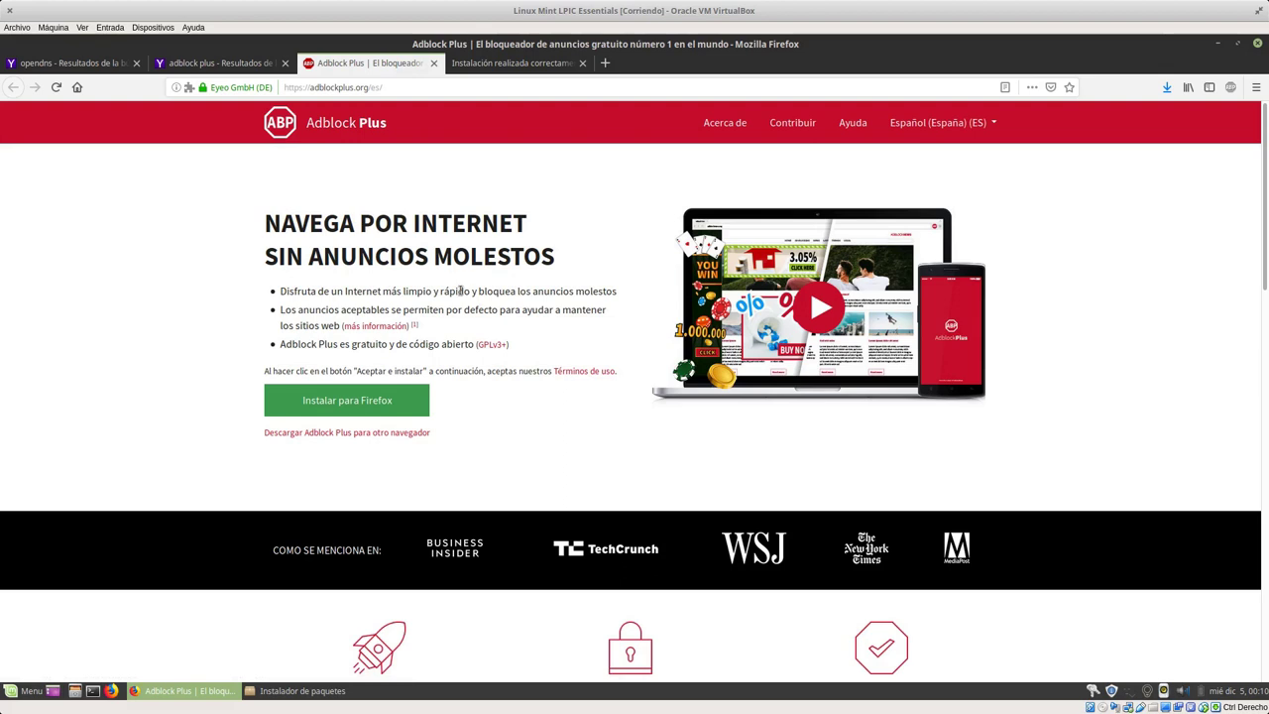
pyautogui.scroll(-1, 452, 282)
pyautogui.scroll(-7, 452, 281)
pyautogui.scroll(8, 486, 278)
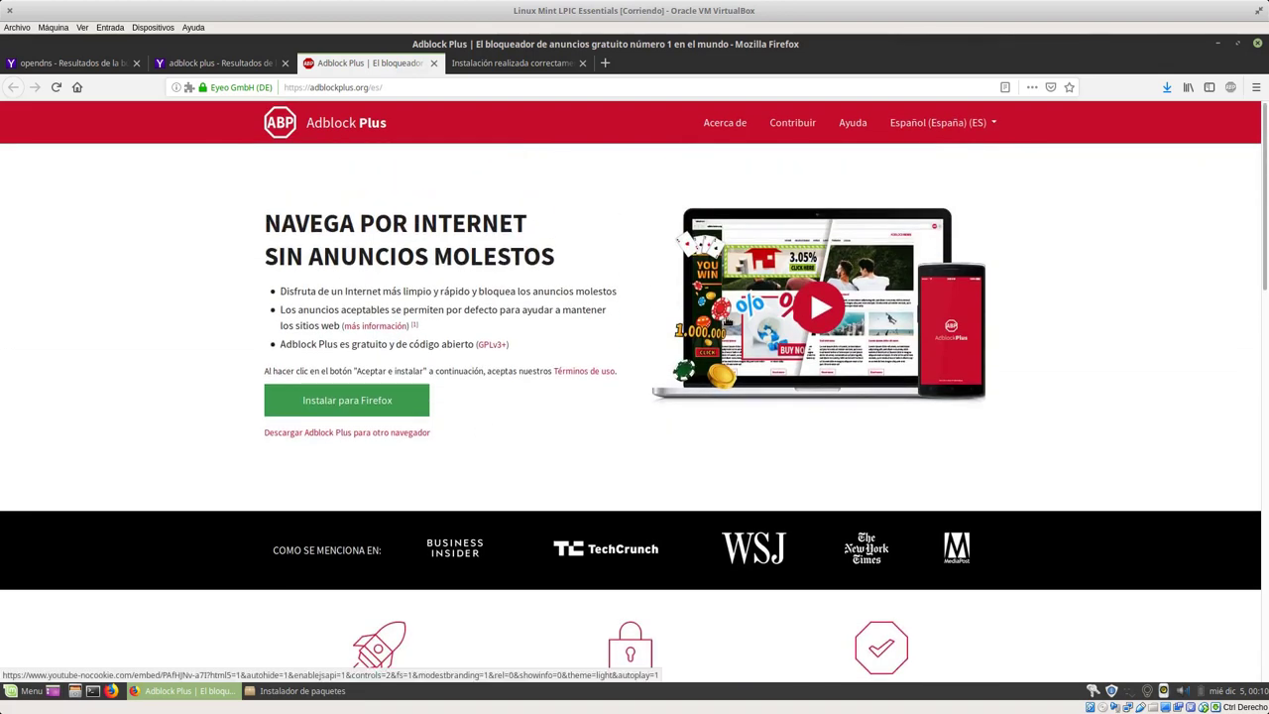
# Step: Search the web for 'malwarebytes extension firefox'
pyautogui.click(432, 87)
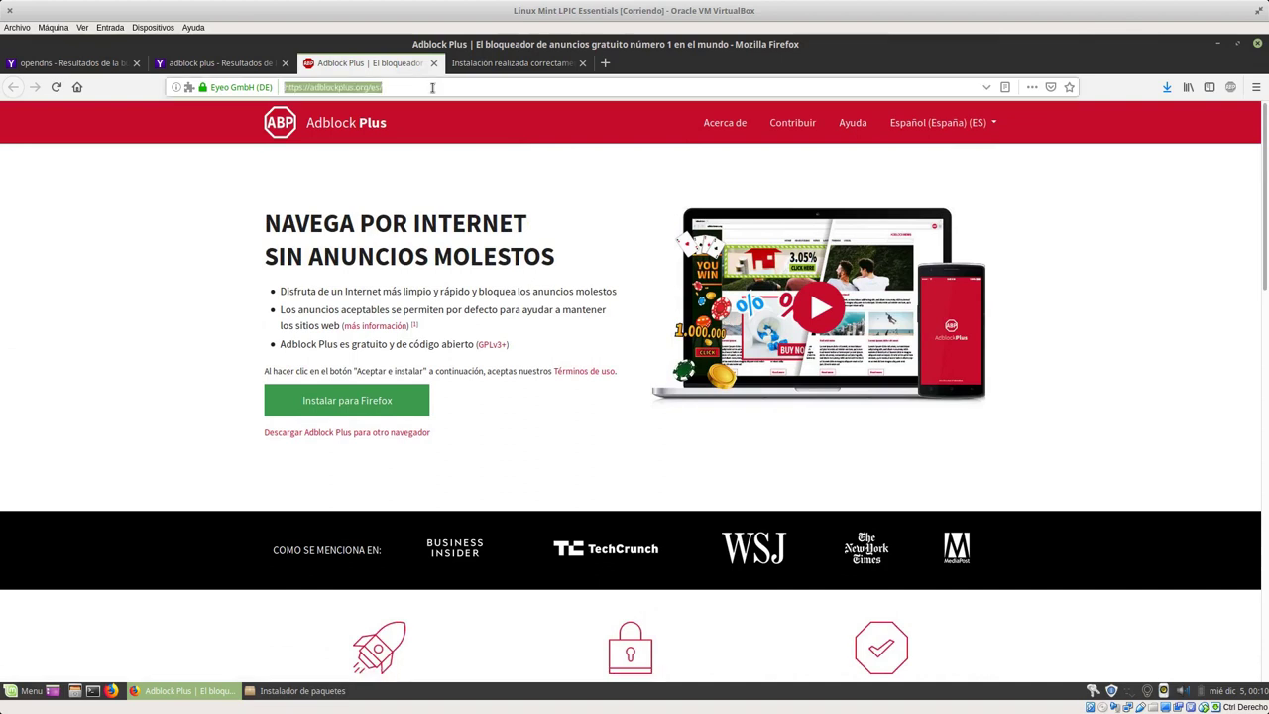
pyautogui.write('malwarebytes extensionfirefox')
pyautogui.press('Return')
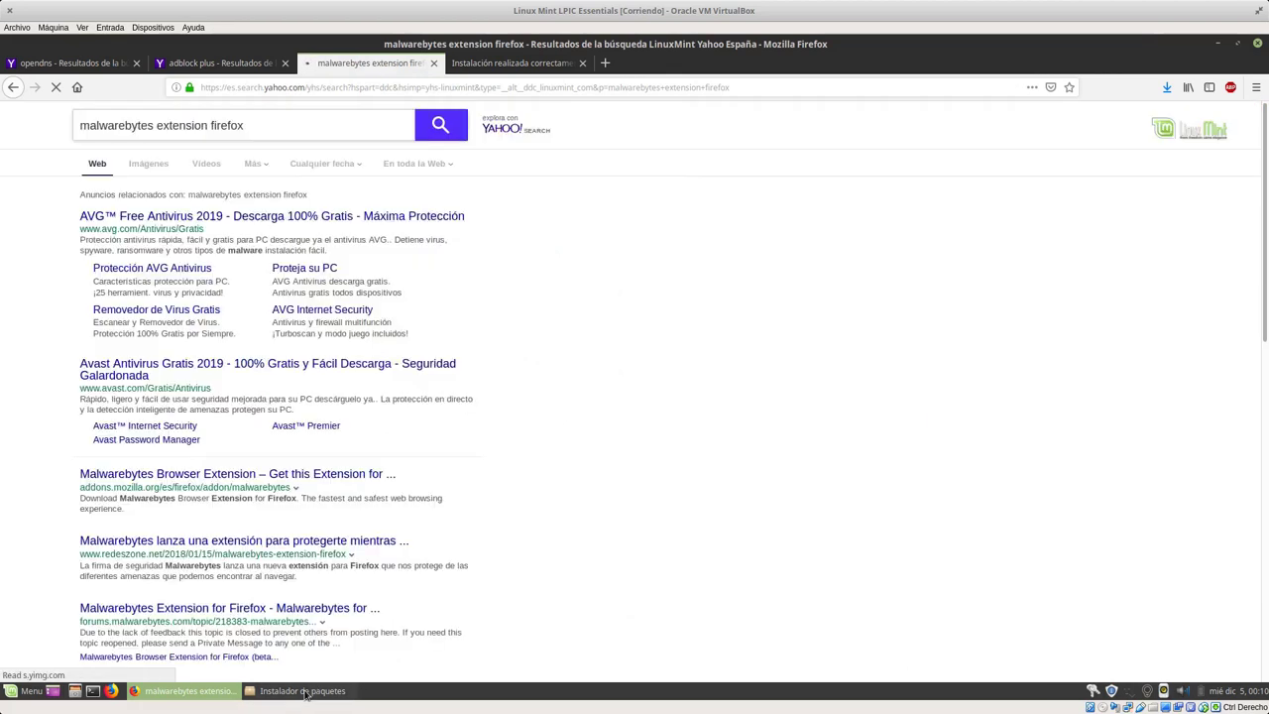
# Step: Close the leftover package installer window and open the Malwarebytes Browser Extension add-on page
pyautogui.click(306, 690)
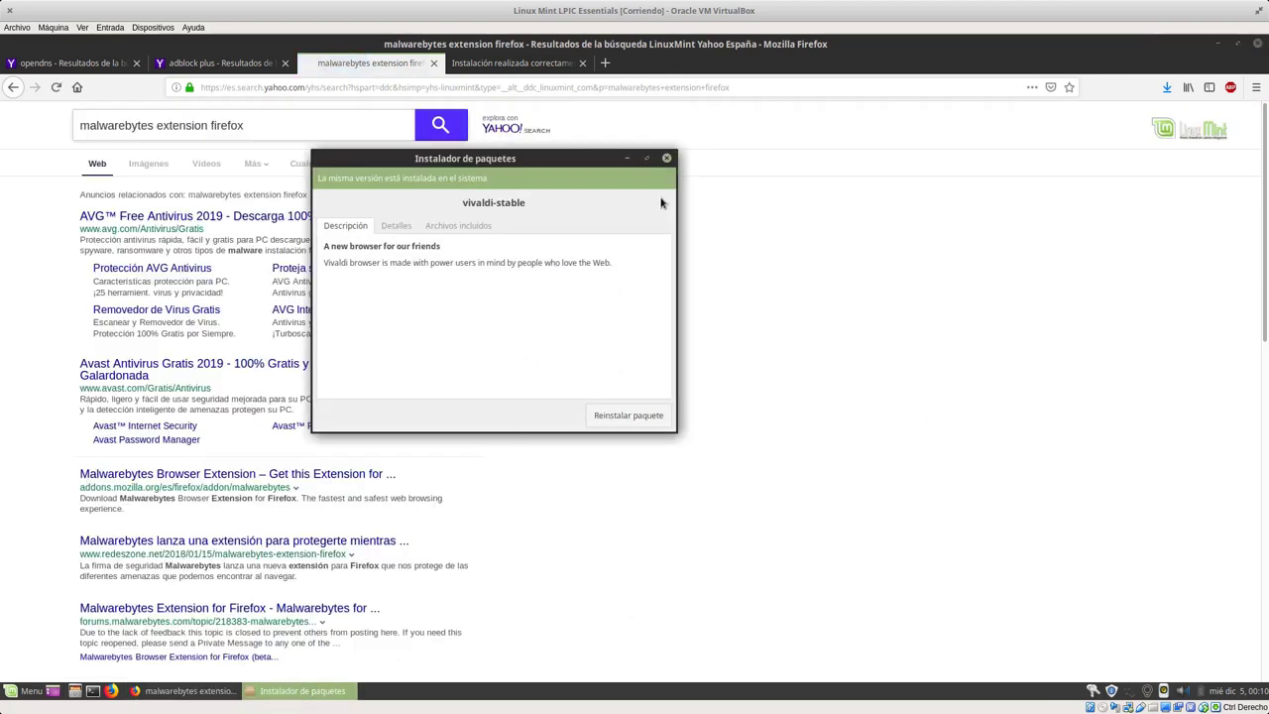
pyautogui.click(666, 158)
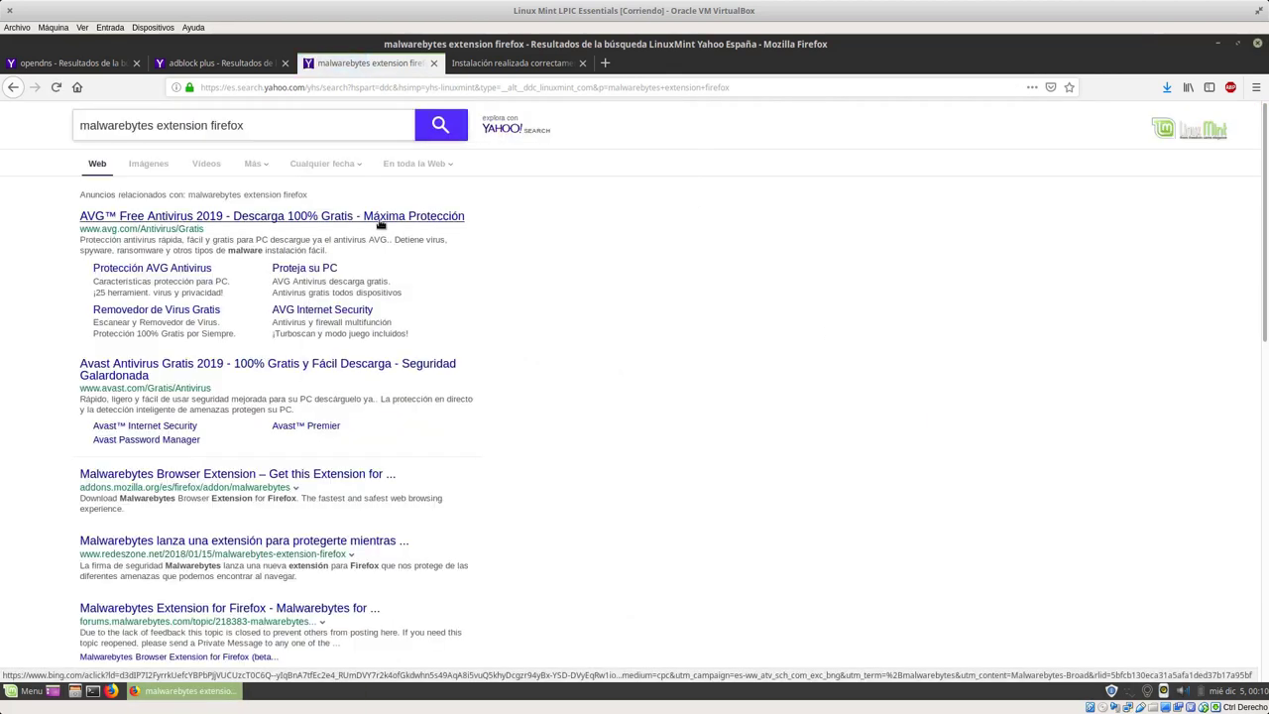
pyautogui.click(194, 482)
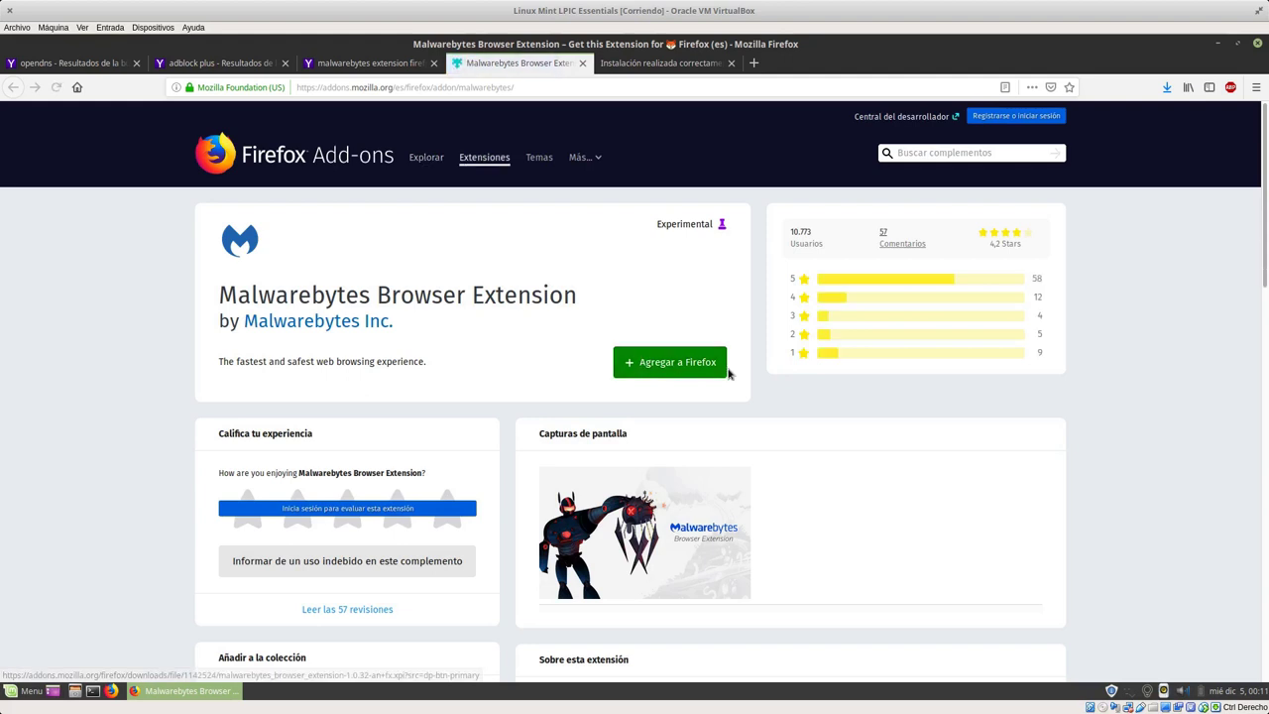
# Step: Add the Malwarebytes Browser Extension to Firefox, approving its permissions
pyautogui.click(682, 366)
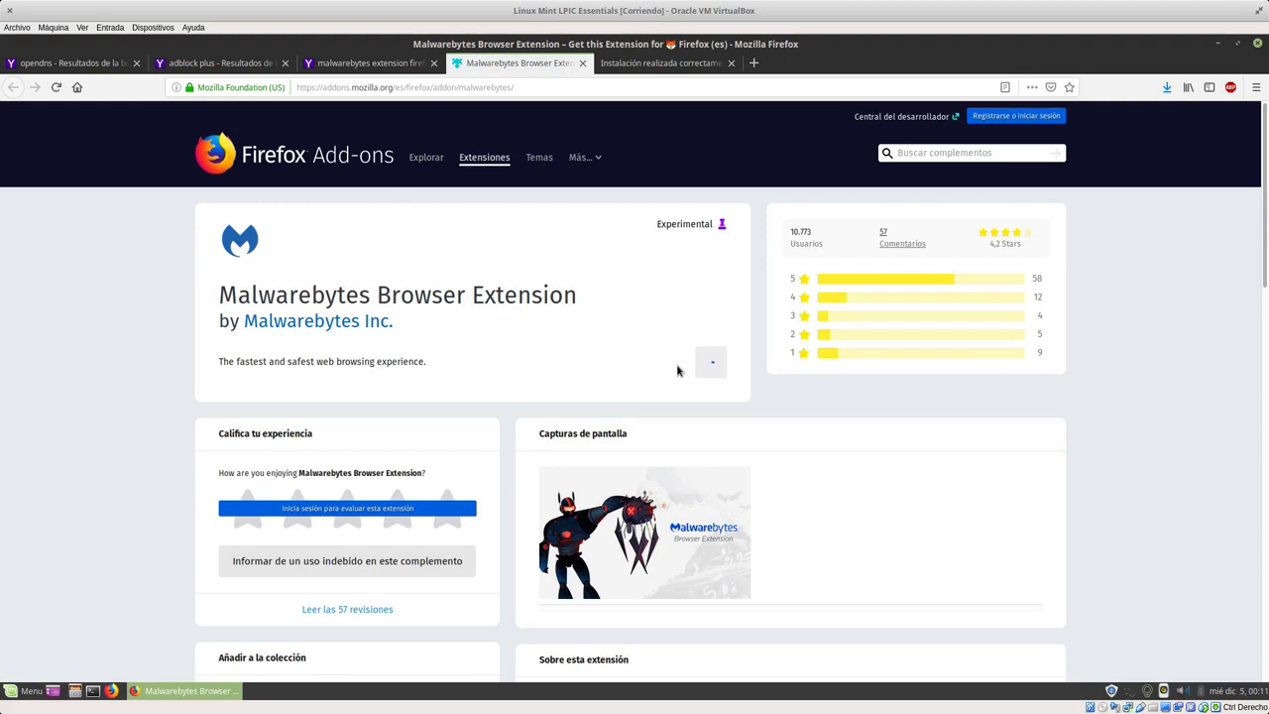
pyautogui.click(376, 231)
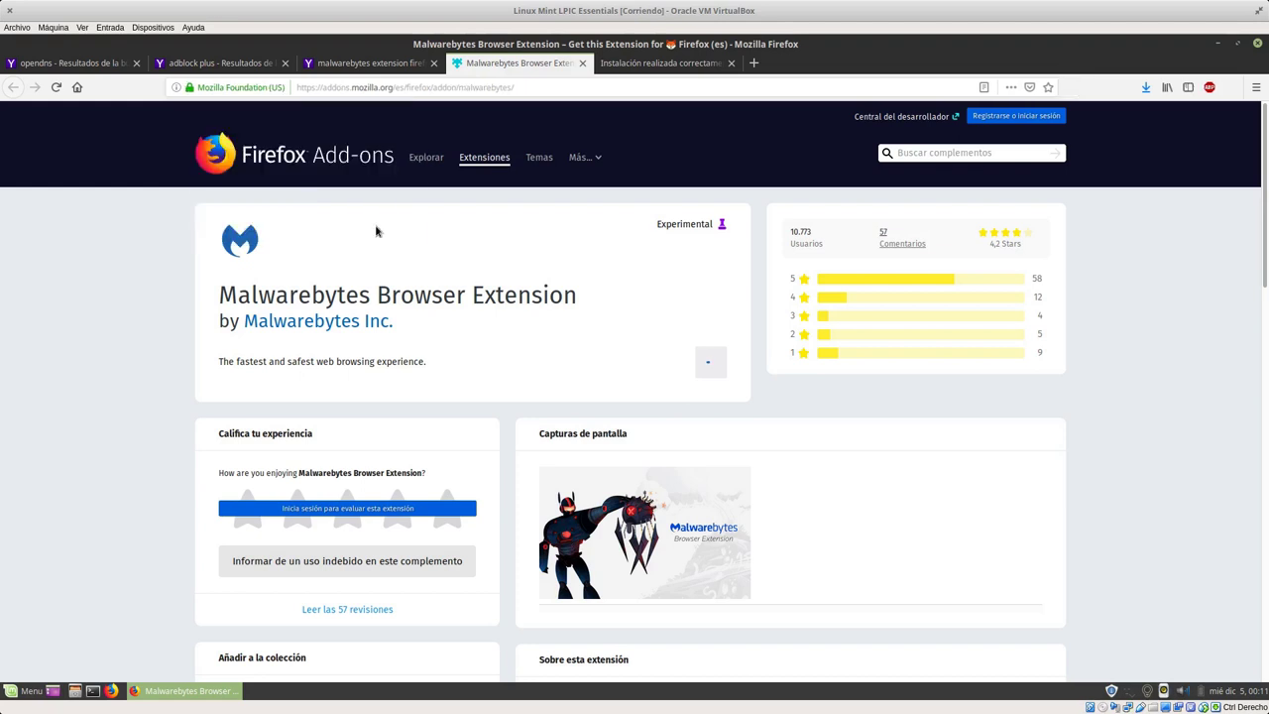
pyautogui.click(331, 183)
# Step: Close the add-on and installation-success tabs and switch to the adblock plus search results
pyautogui.click(585, 63)
pyautogui.click(585, 63)
pyautogui.click(241, 67)
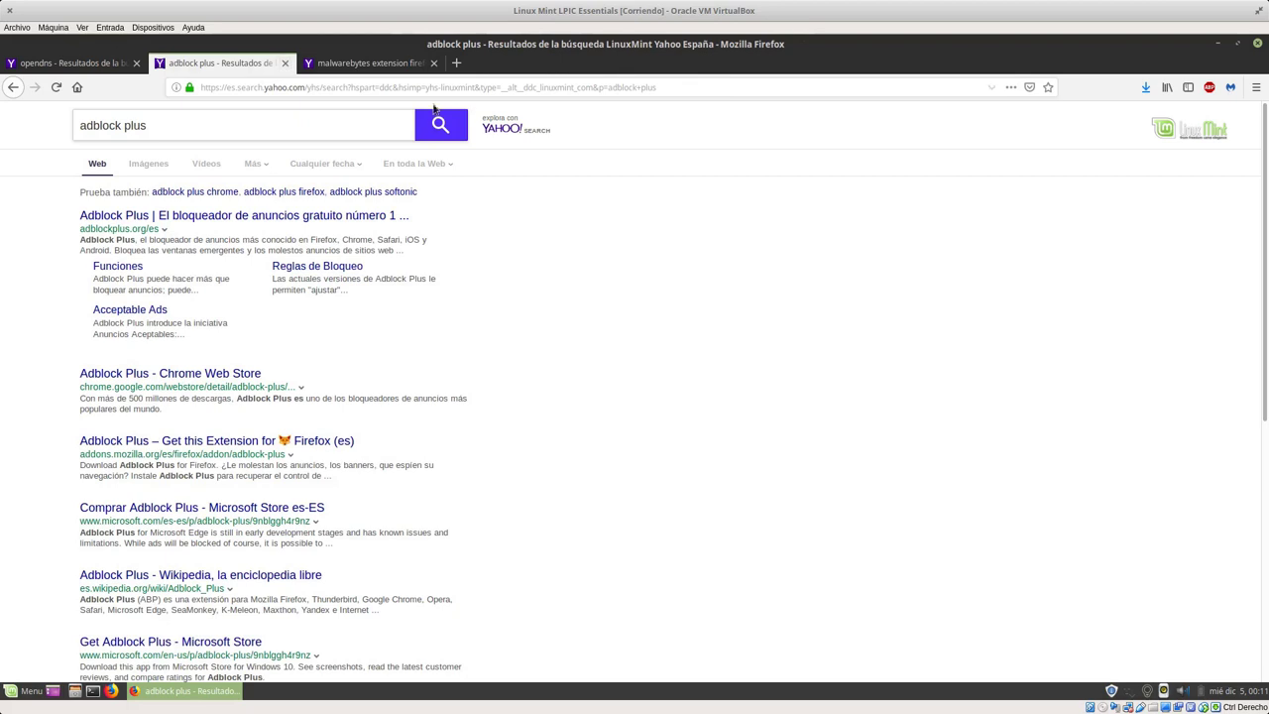
# Step: In Preferences > Buscar, choose DuckDuckGo as default engine and drag it above Yahoo
pyautogui.click(1257, 87)
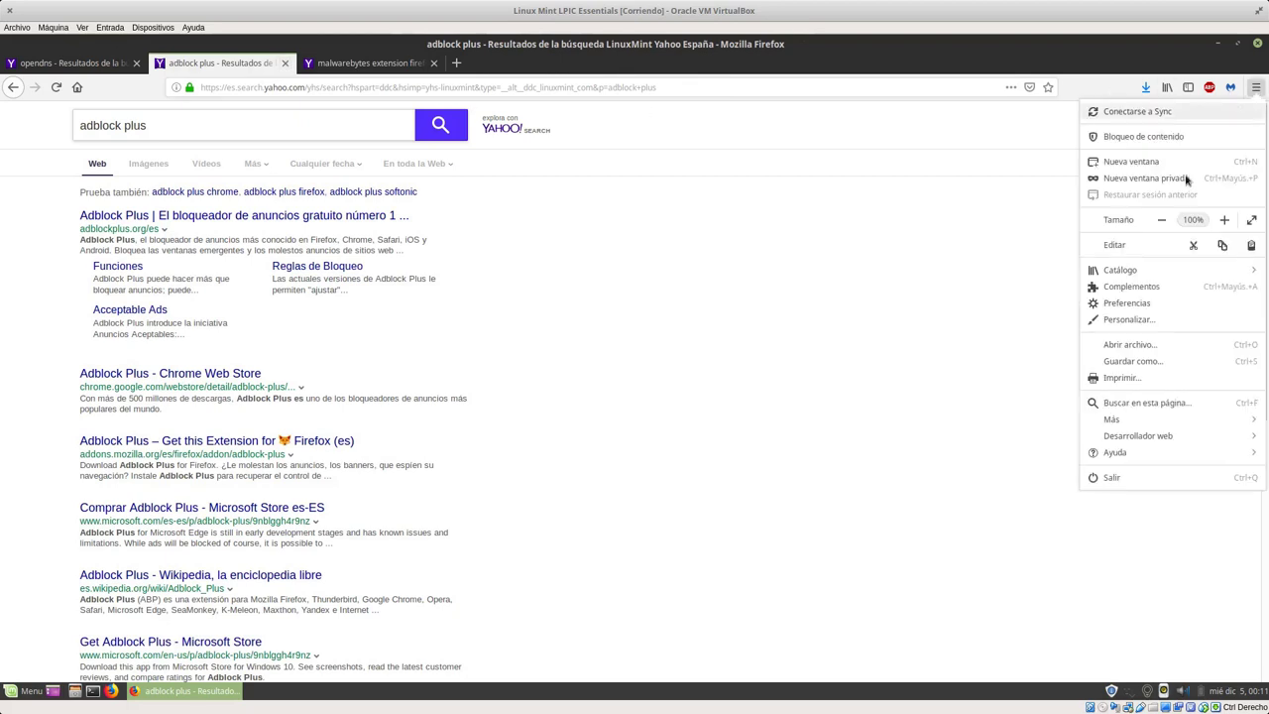
pyautogui.click(1142, 305)
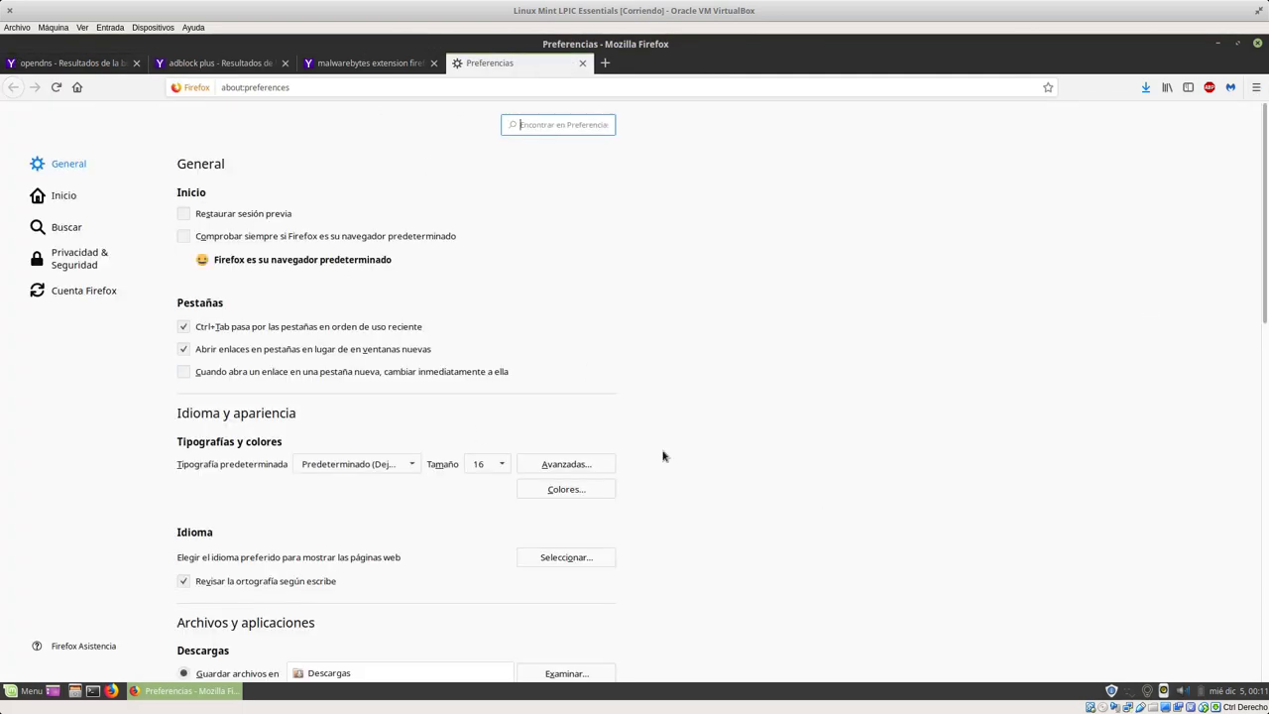
pyautogui.click(96, 230)
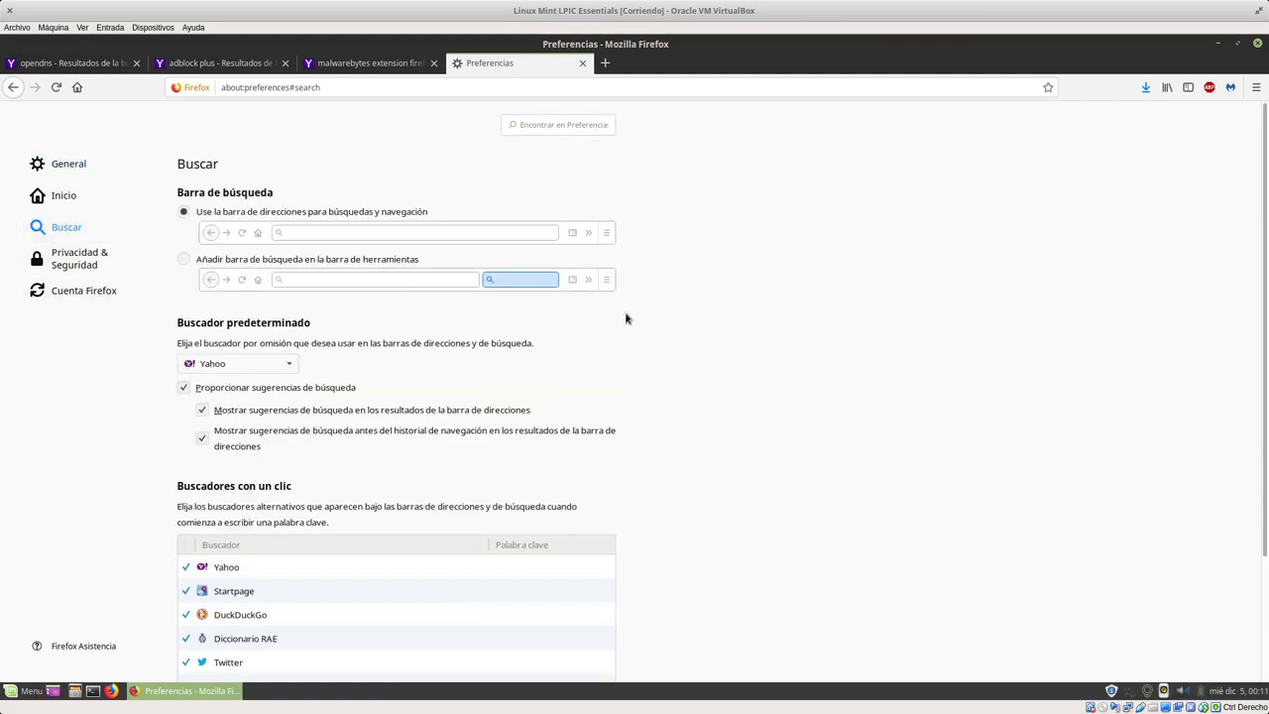
pyautogui.scroll(-3, 580, 382)
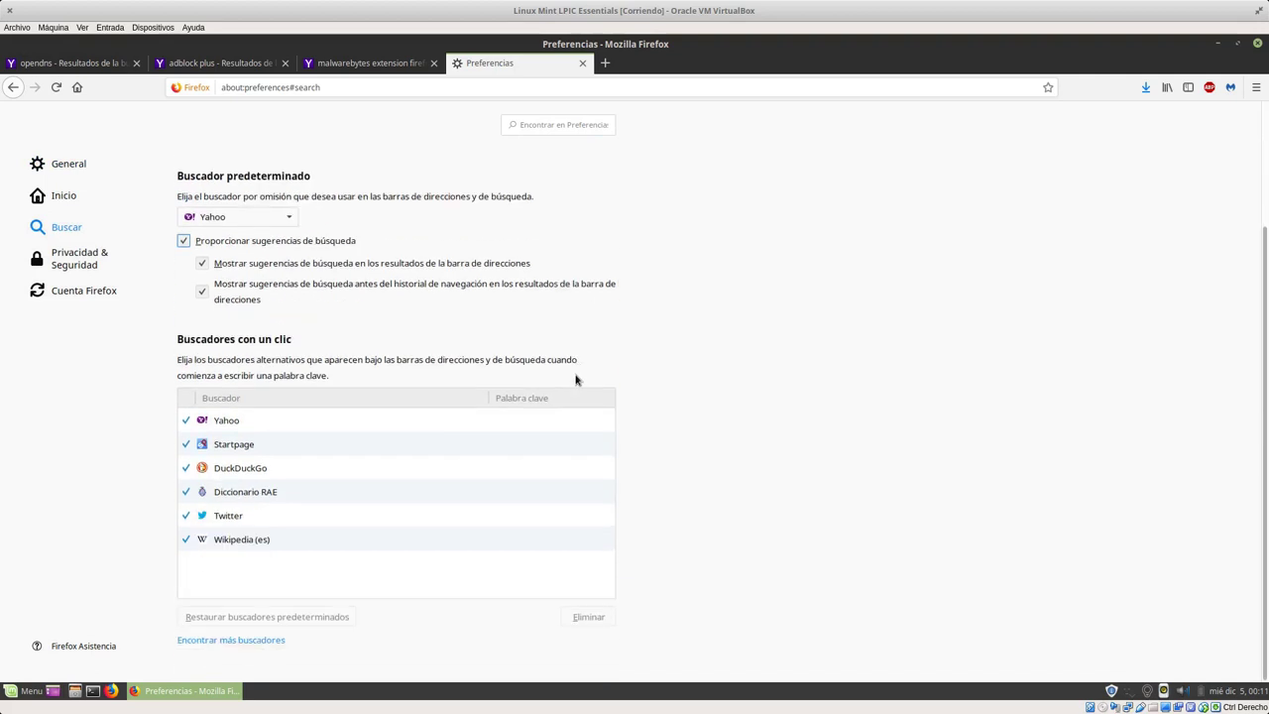
pyautogui.click(210, 217)
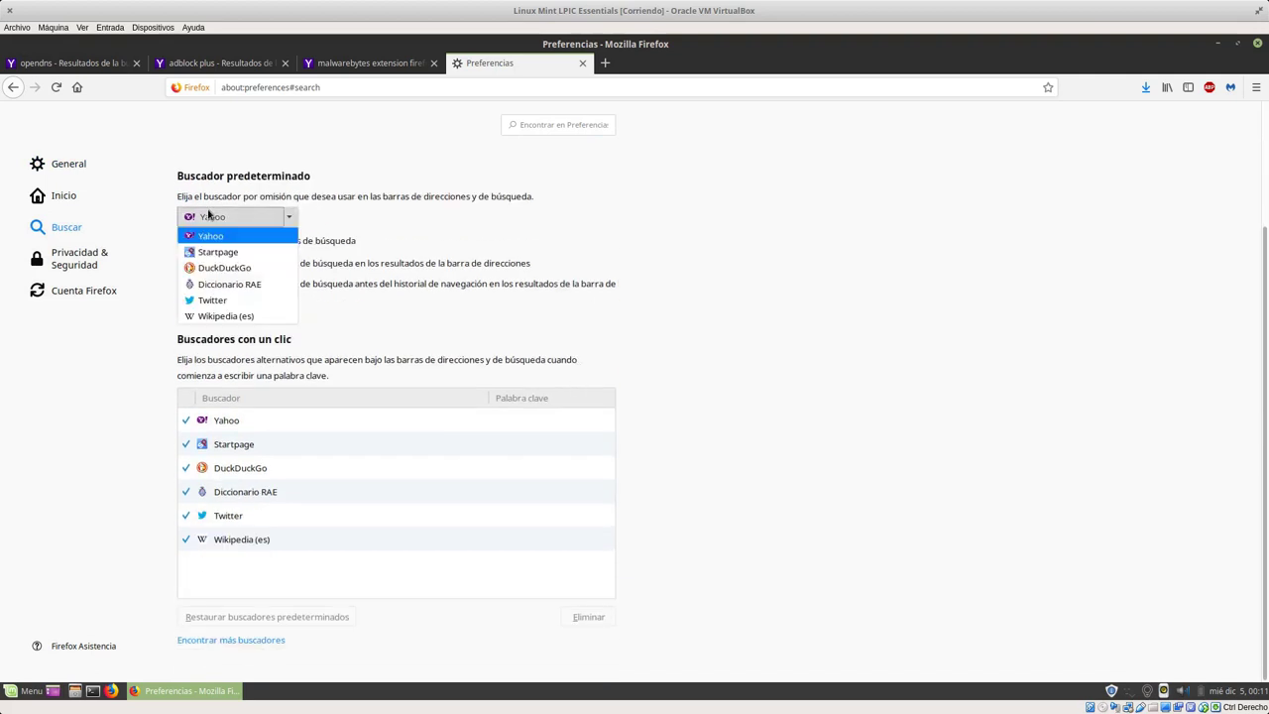
pyautogui.click(216, 269)
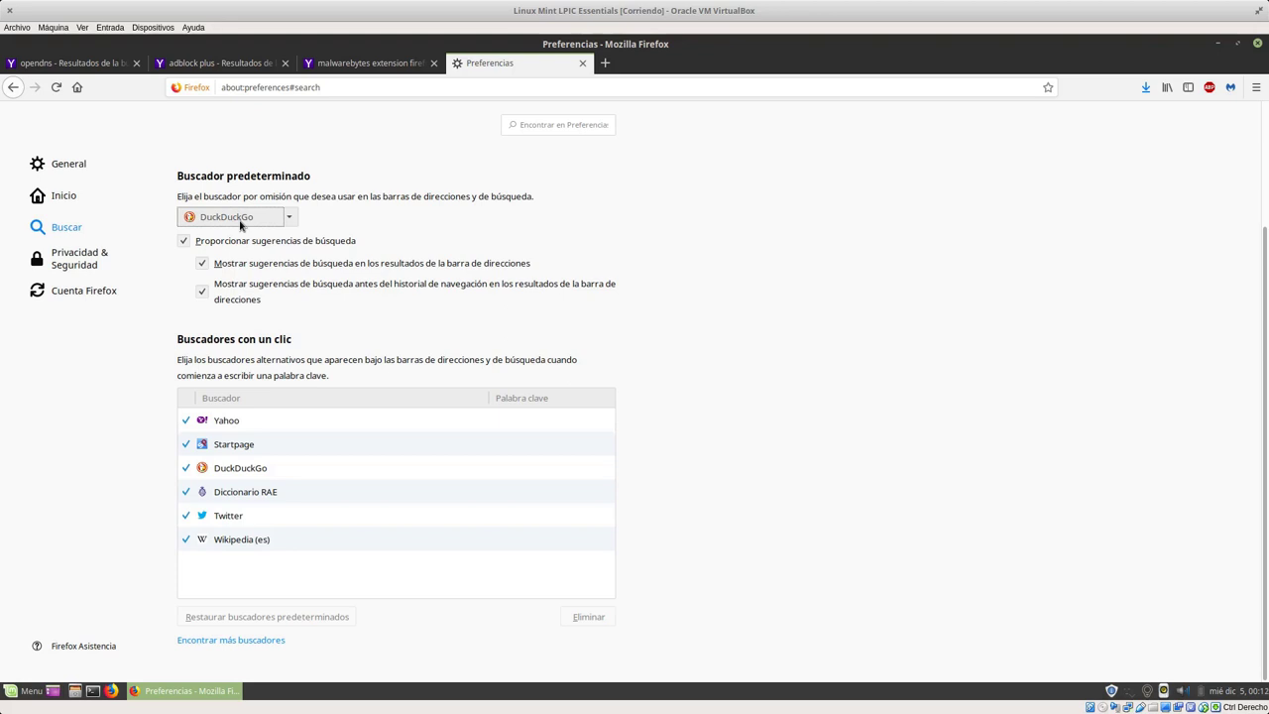
pyautogui.moveTo(222, 466); pyautogui.dragTo(244, 423)
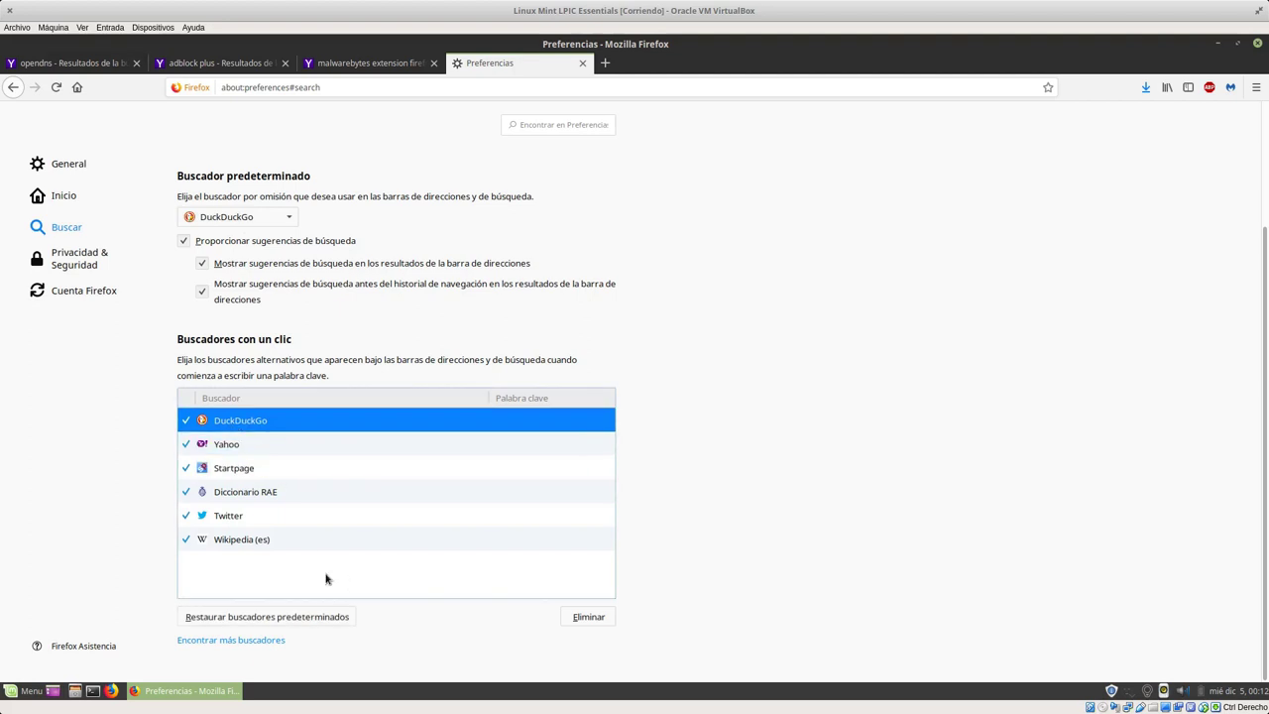
pyautogui.scroll(3, 436, 284)
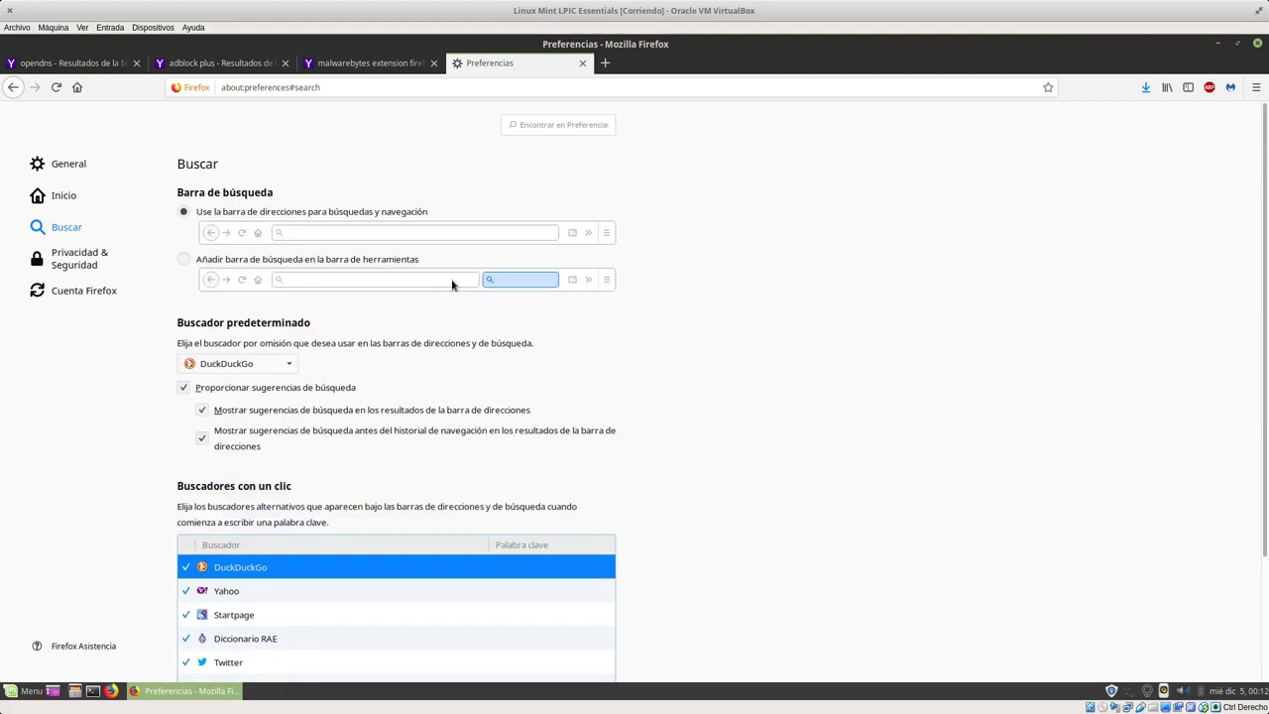
# Step: Close the opendns, adblock plus and malwarebytes search-result tabs
pyautogui.click(89, 62)
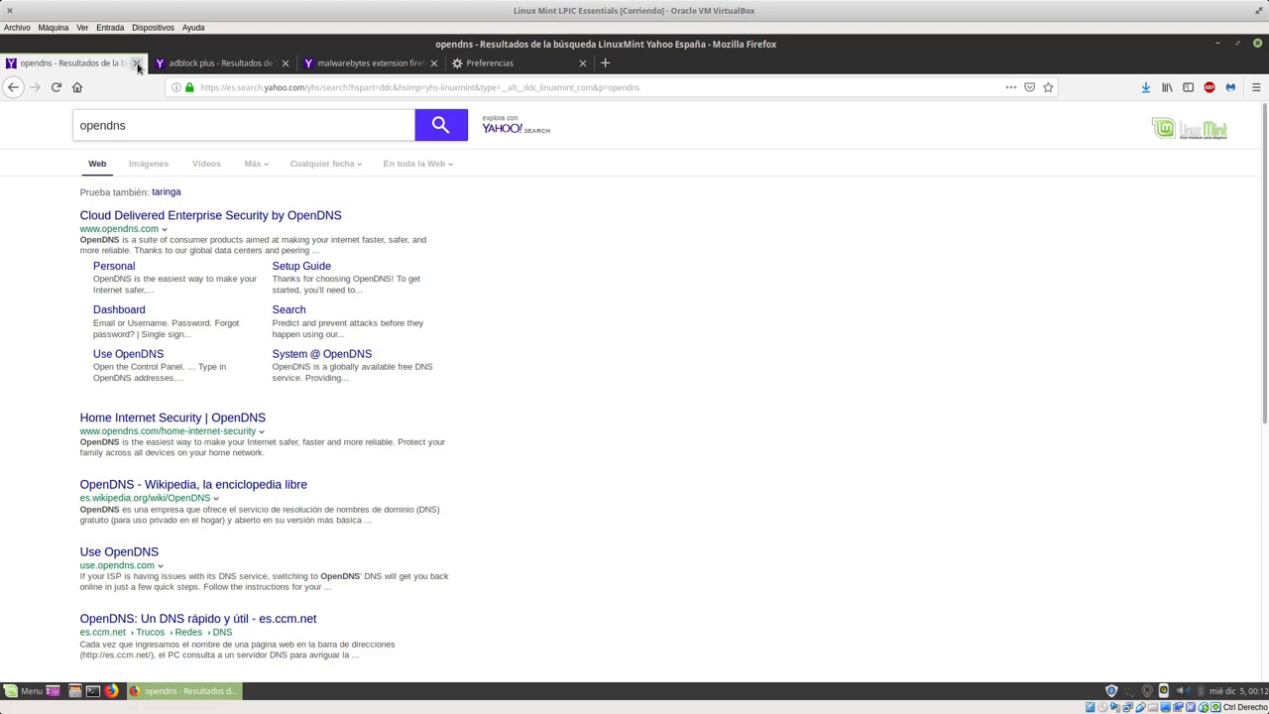
pyautogui.click(137, 64)
pyautogui.click(137, 64)
pyautogui.click(137, 63)
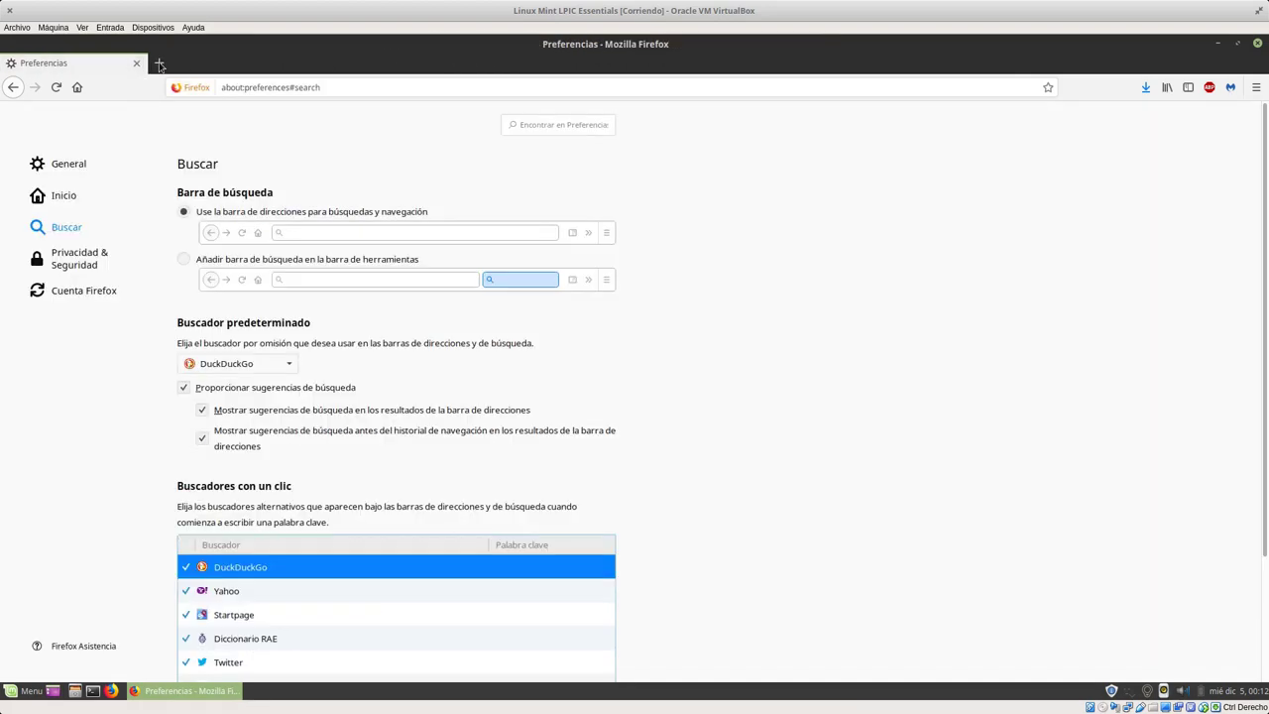
# Step: Run a test search for sugeek in a new tab on DuckDuckGo, then close that results tab
pyautogui.click(157, 63)
pyautogui.write('sugeek')
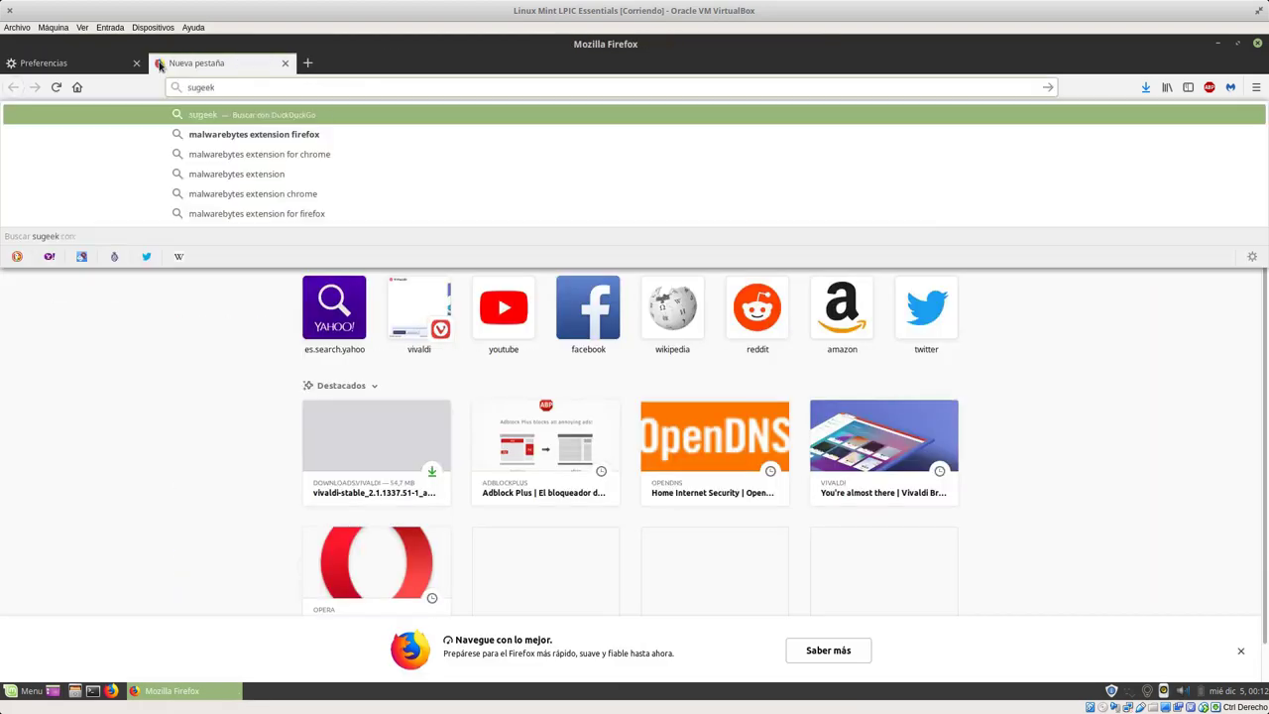
pyautogui.press('Return')
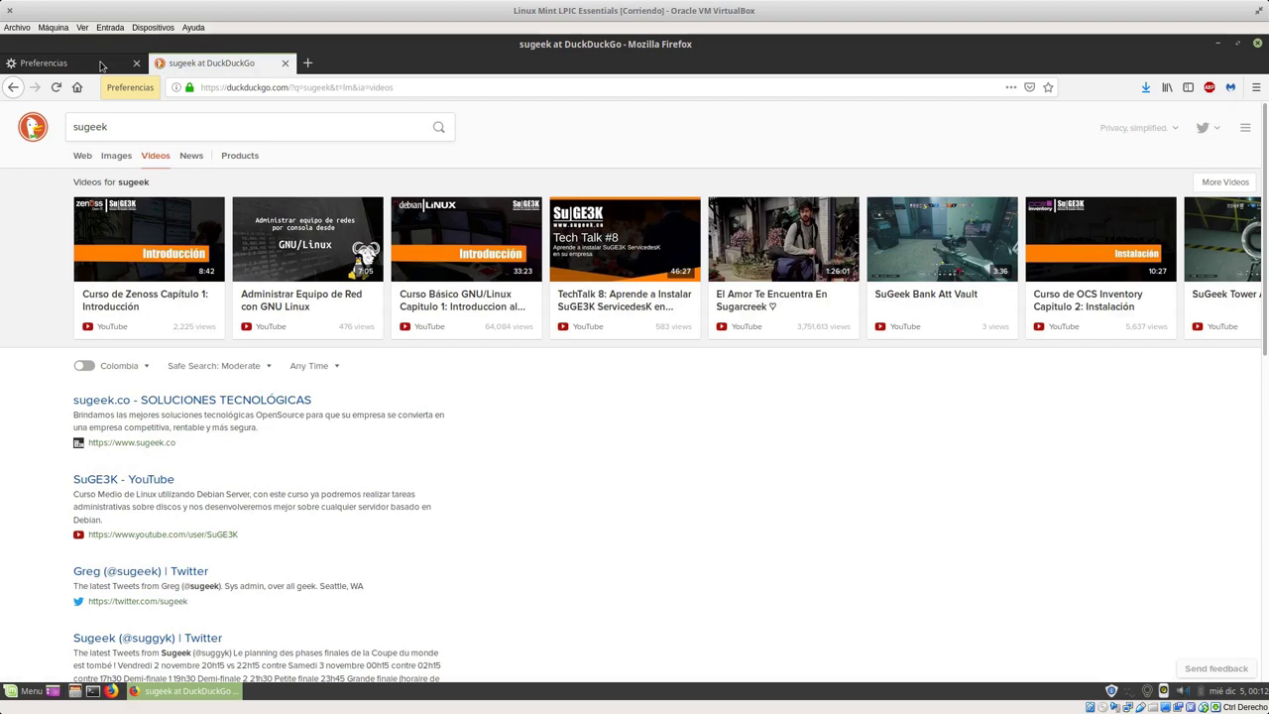
pyautogui.click(285, 63)
pyautogui.scroll(-2, 604, 401)
pyautogui.scroll(2, 604, 401)
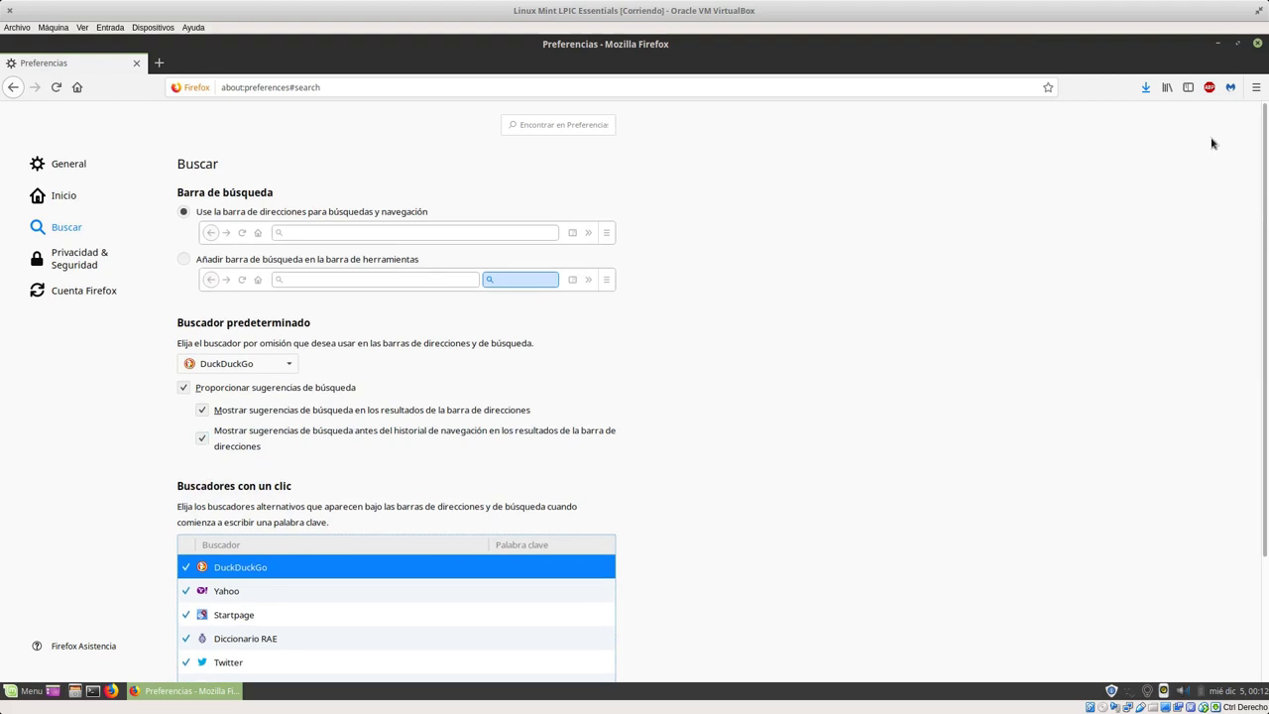
# Step: Close Firefox and launch Vivaldi from the Mint Menu's Internet category
pyautogui.click(1258, 43)
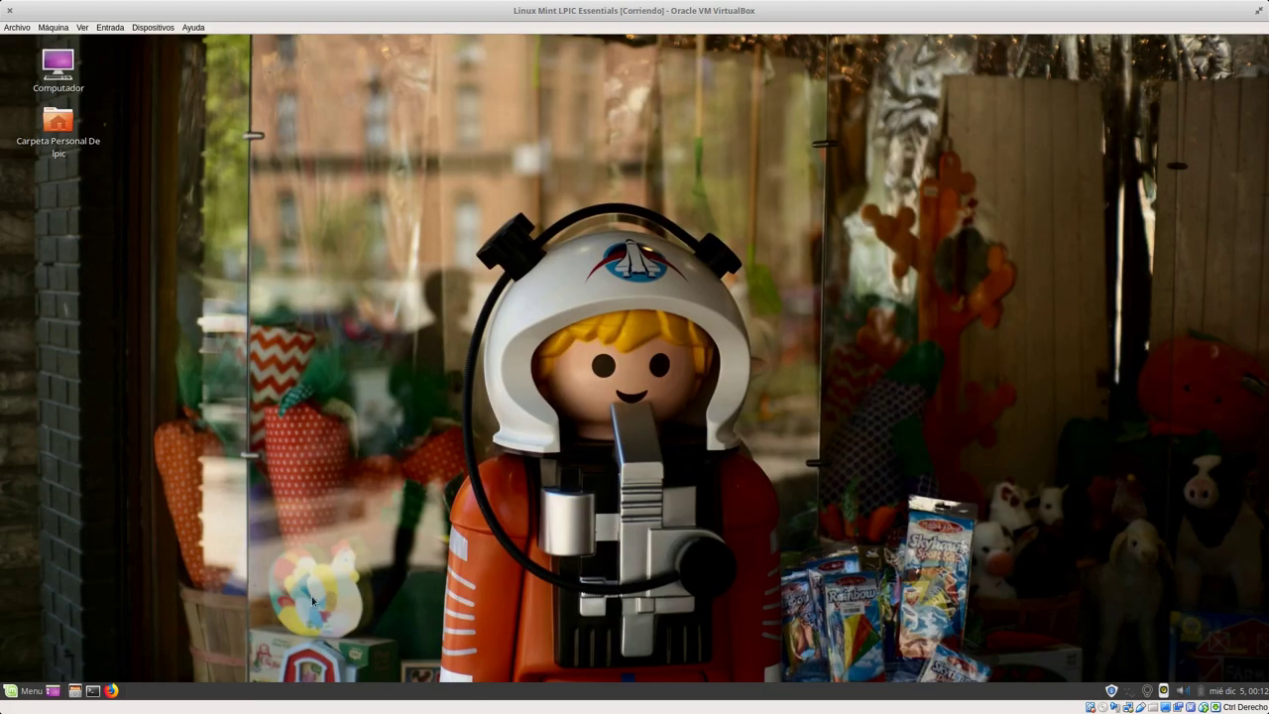
pyautogui.click(24, 691)
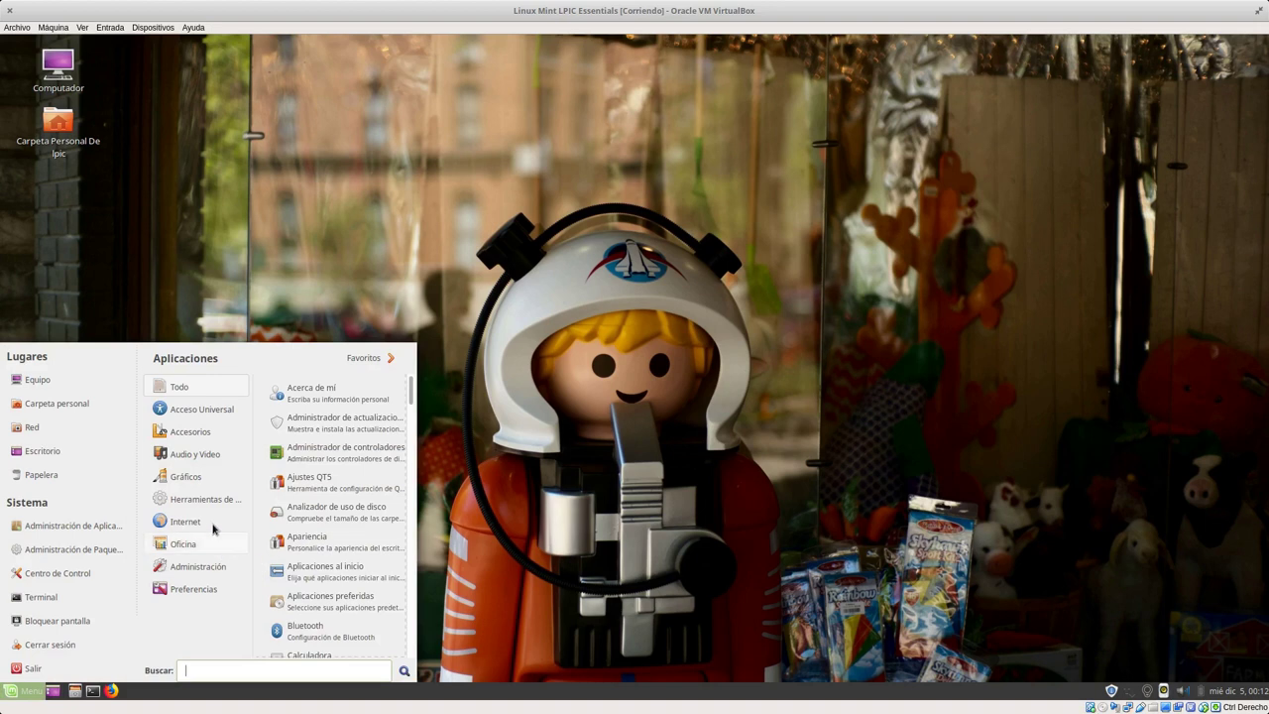
pyautogui.moveTo(213, 528)
pyautogui.click(312, 543)
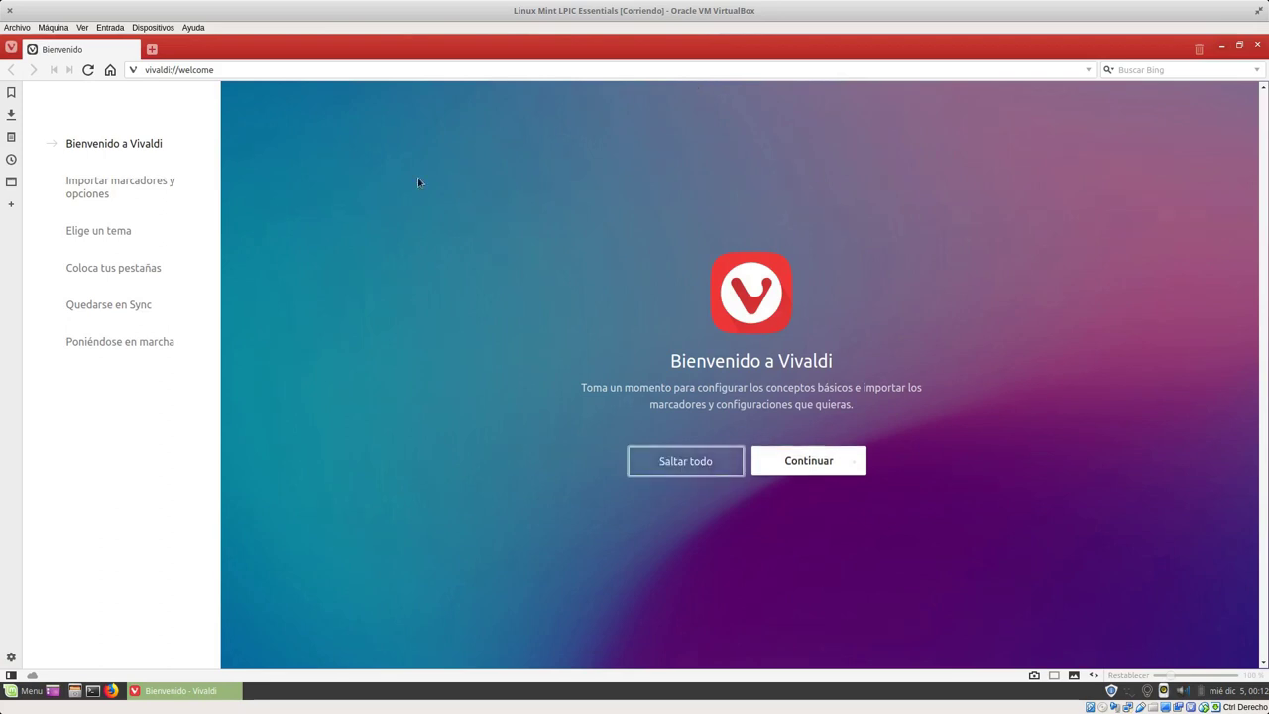
# Step: Skip Vivaldi's welcome setup and load wikipedia.org
pyautogui.click(668, 459)
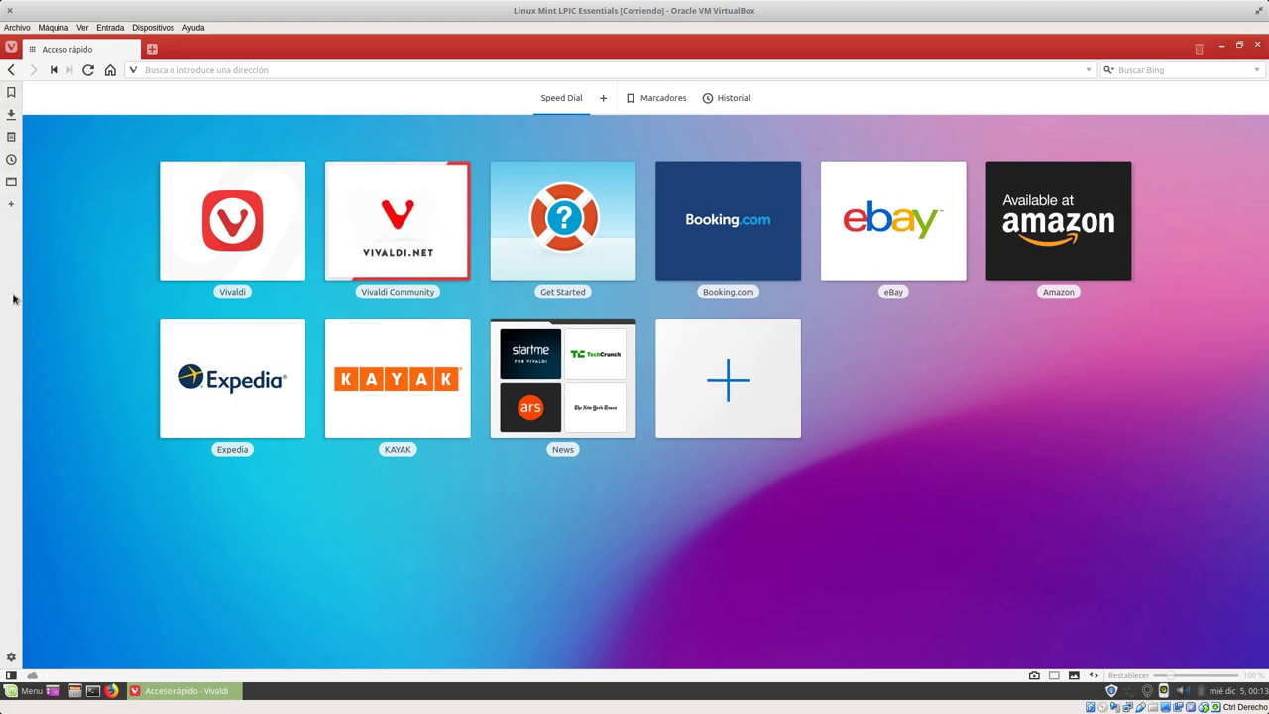
pyautogui.click(182, 68)
pyautogui.write('wikipedia')
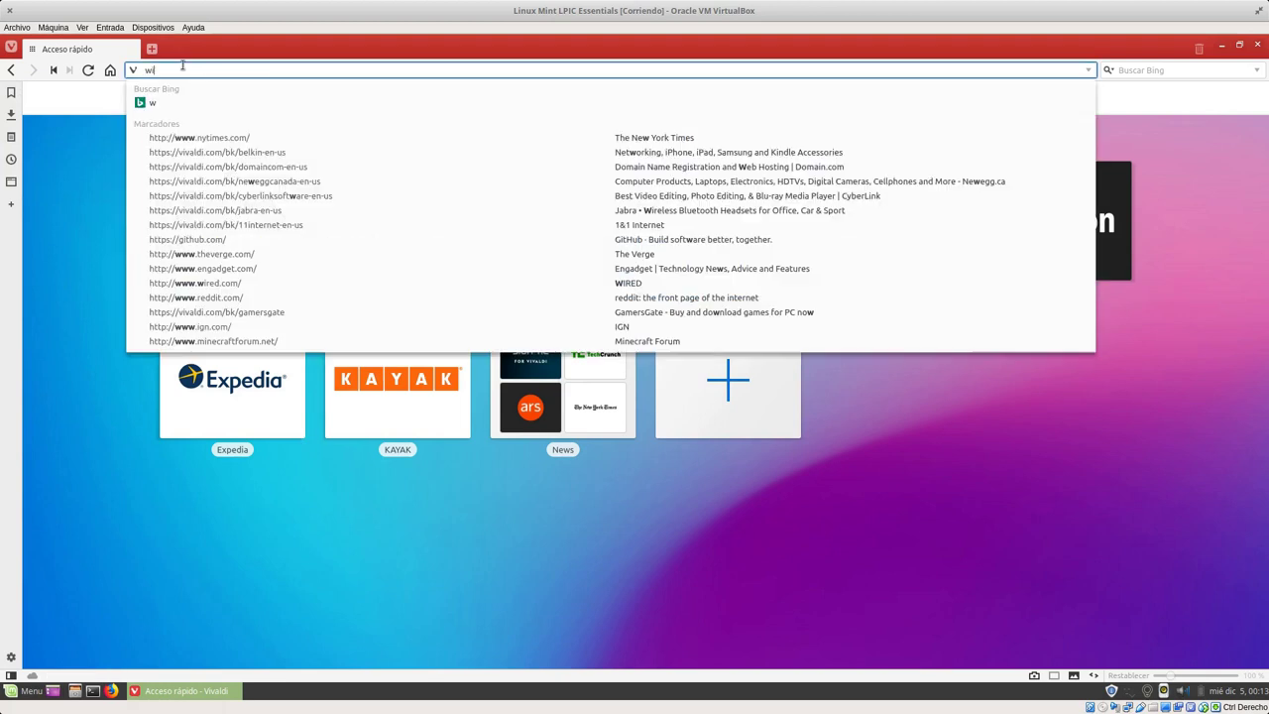
pyautogui.write('.org')
pyautogui.press('Return')
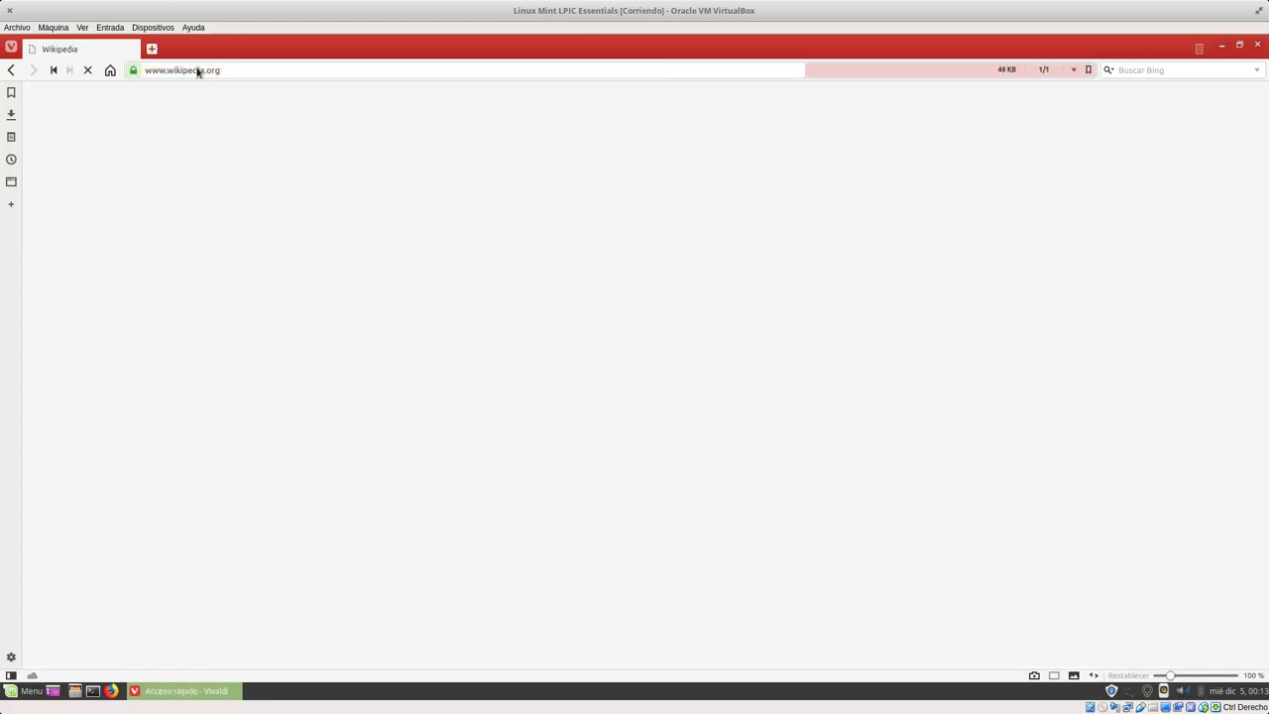
# Step: Load sugeek.co in a new tab and stack it onto the Wikipedia tab
pyautogui.click(152, 49)
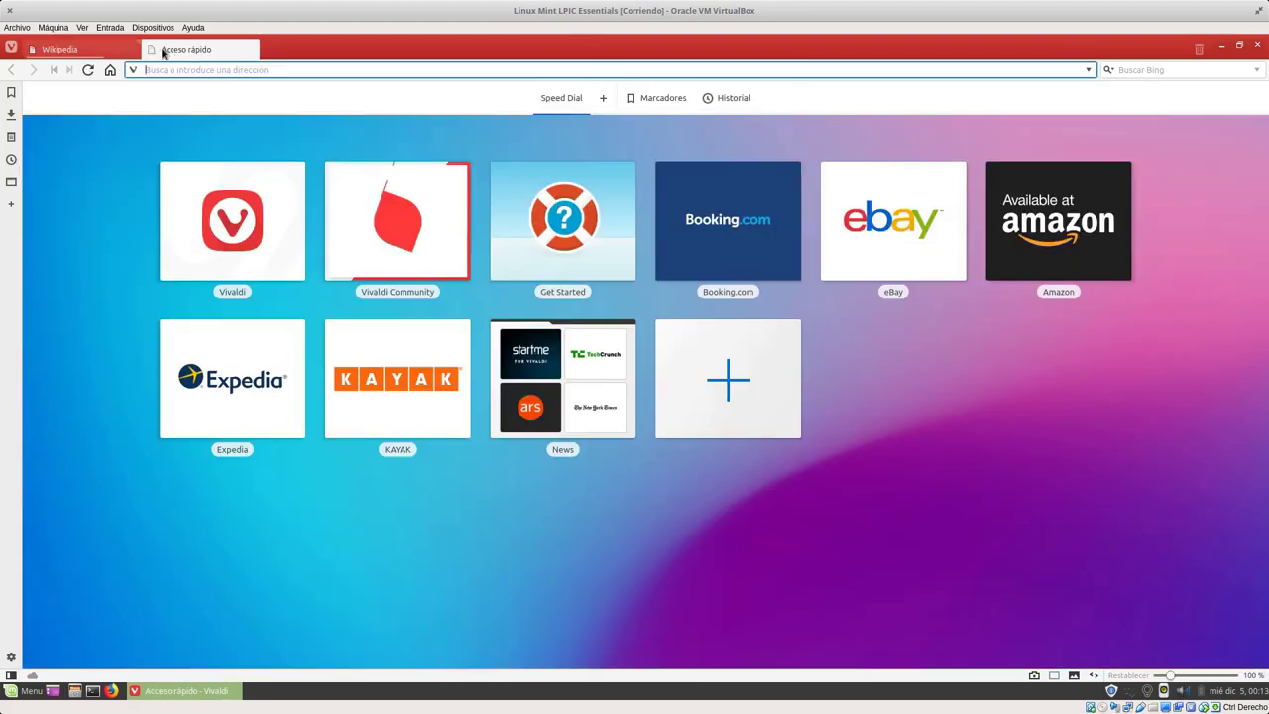
pyautogui.write('sugeek.co')
pyautogui.press('Return')
pyautogui.moveTo(203, 47); pyautogui.dragTo(108, 57)
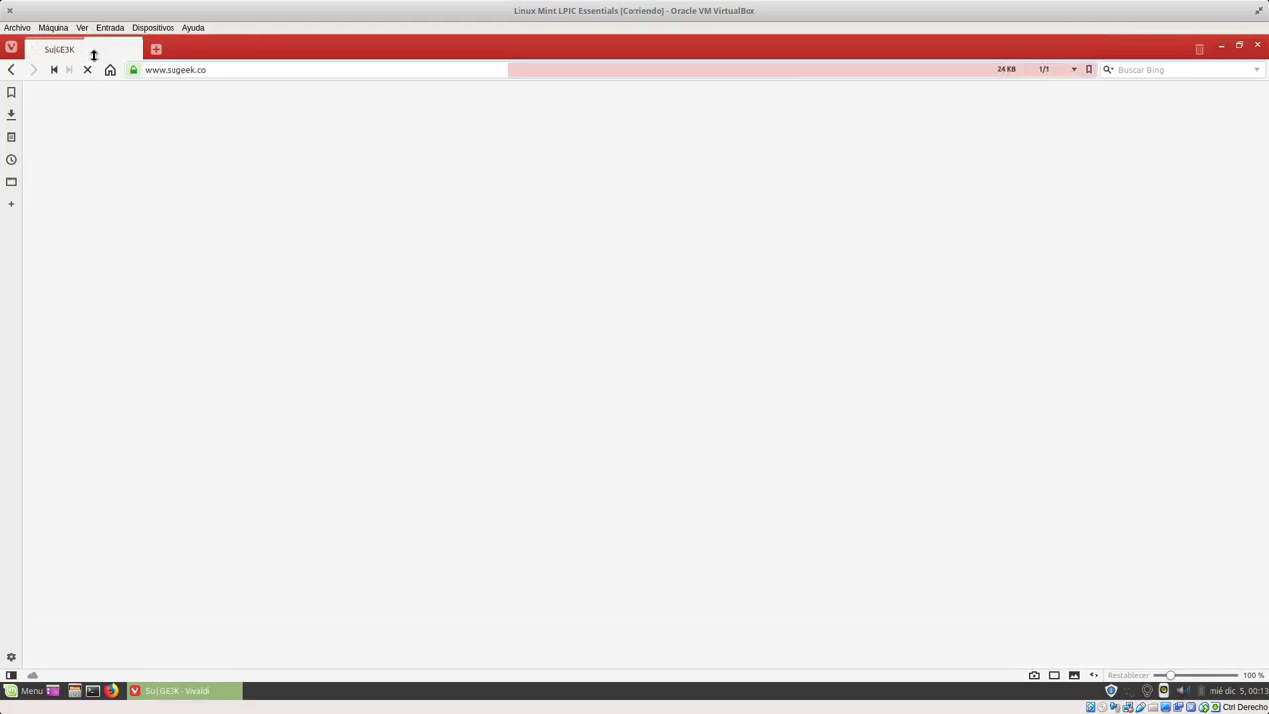
# Step: Tile the Wikipedia and Su|GE3K tab stack side by side, then restore and re-maximize the window
pyautogui.click(50, 48)
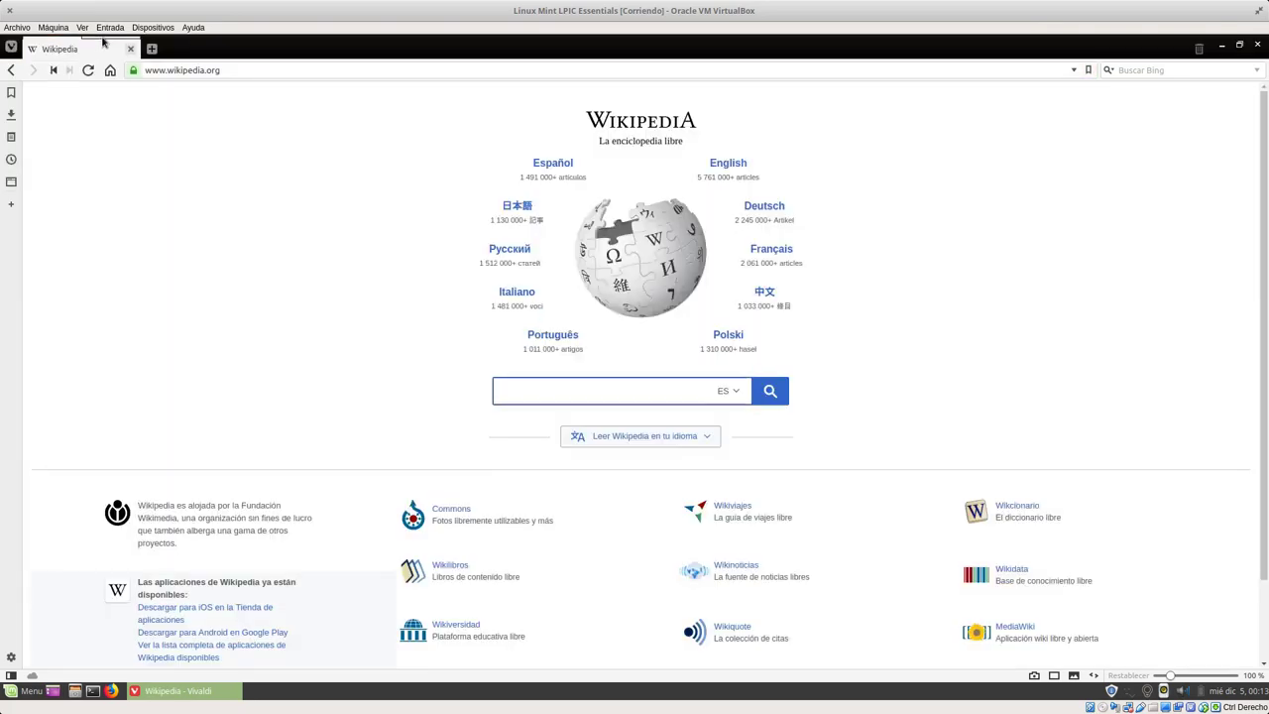
pyautogui.click(103, 40)
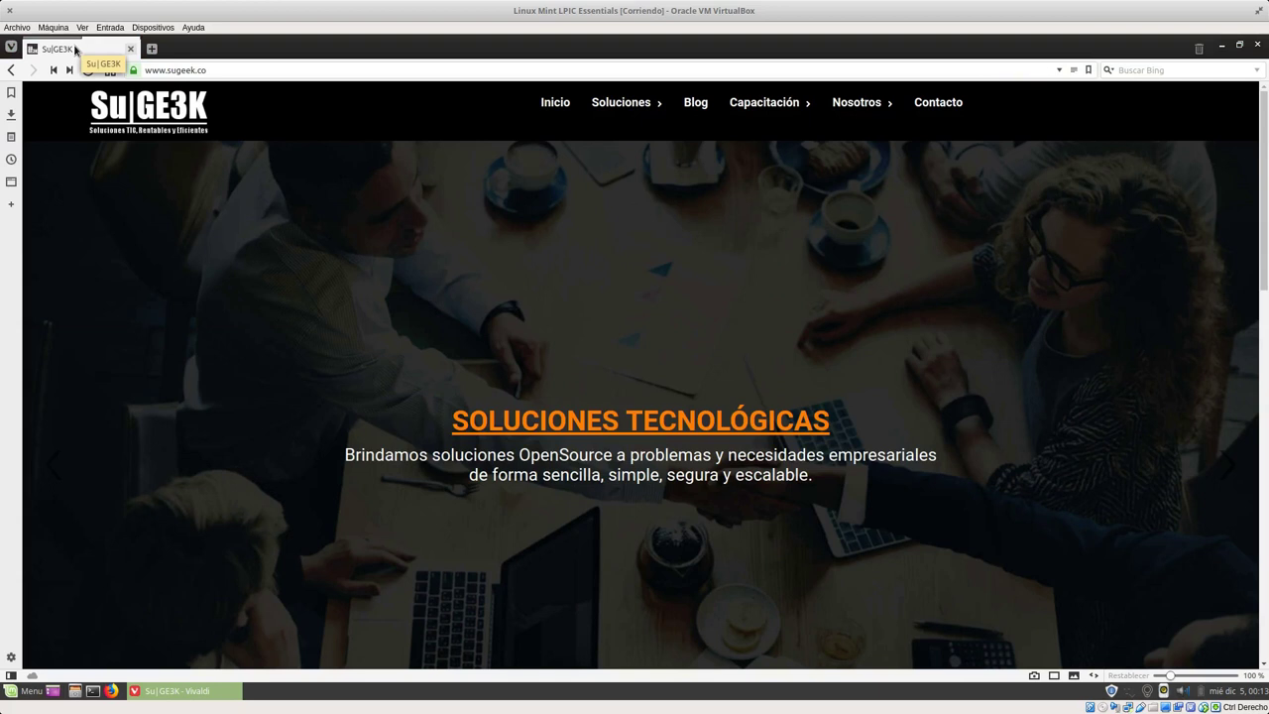
pyautogui.rightClick(75, 49)
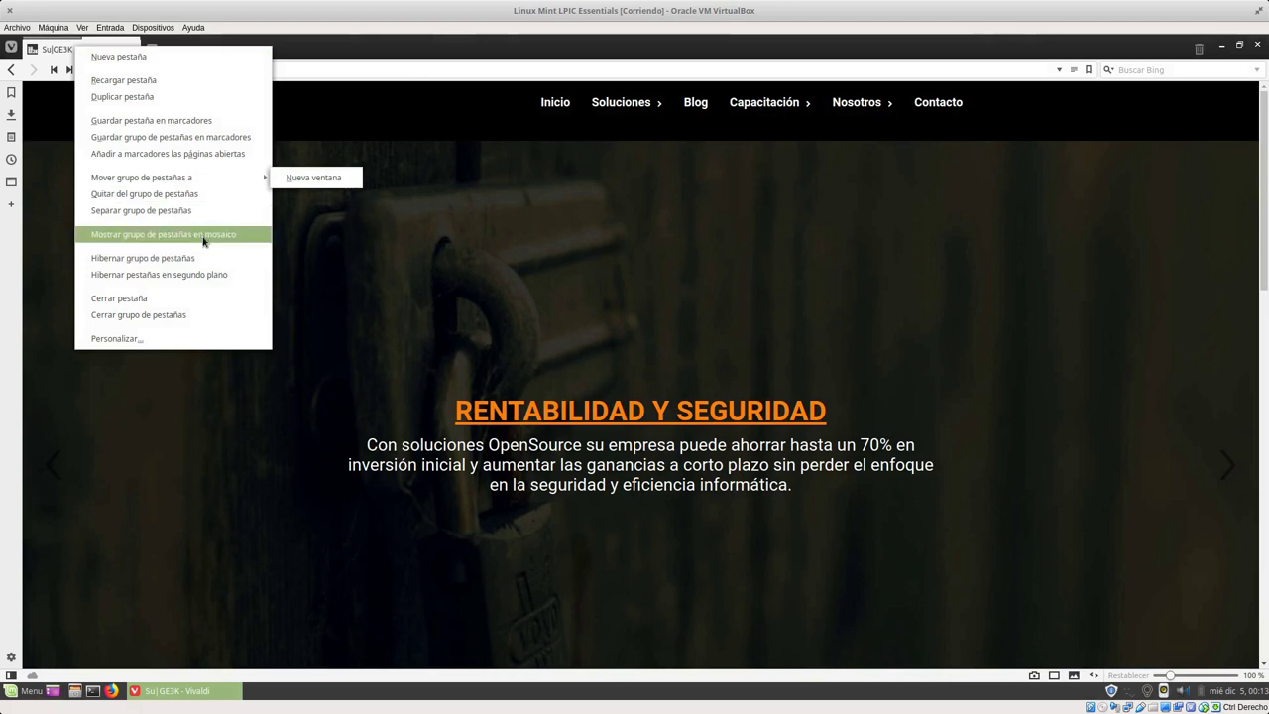
pyautogui.click(203, 236)
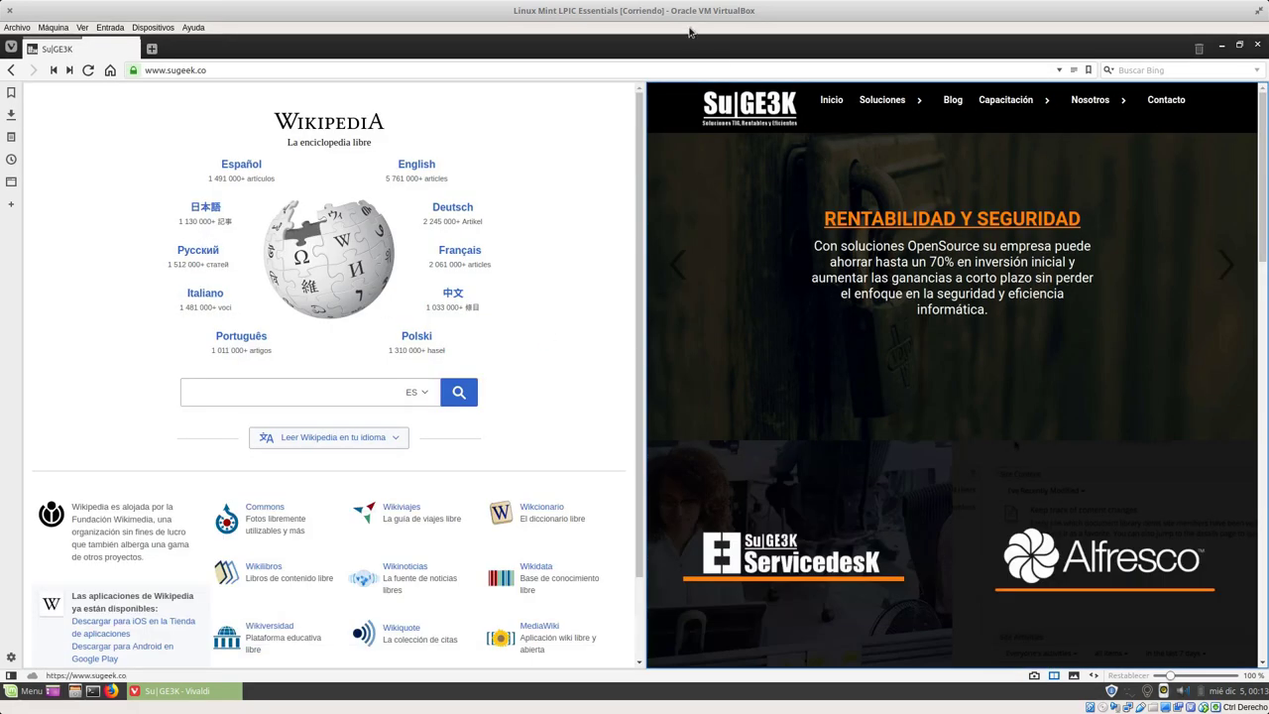
pyautogui.doubleClick(657, 54)
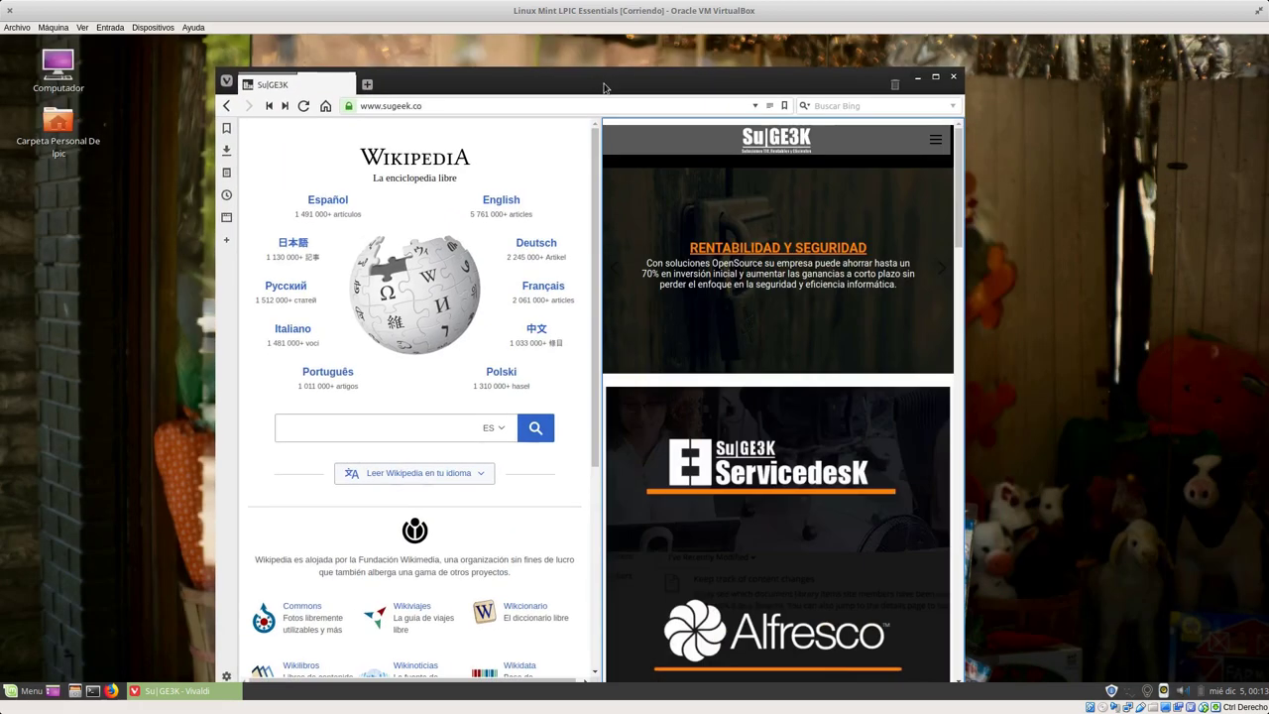
pyautogui.doubleClick(603, 85)
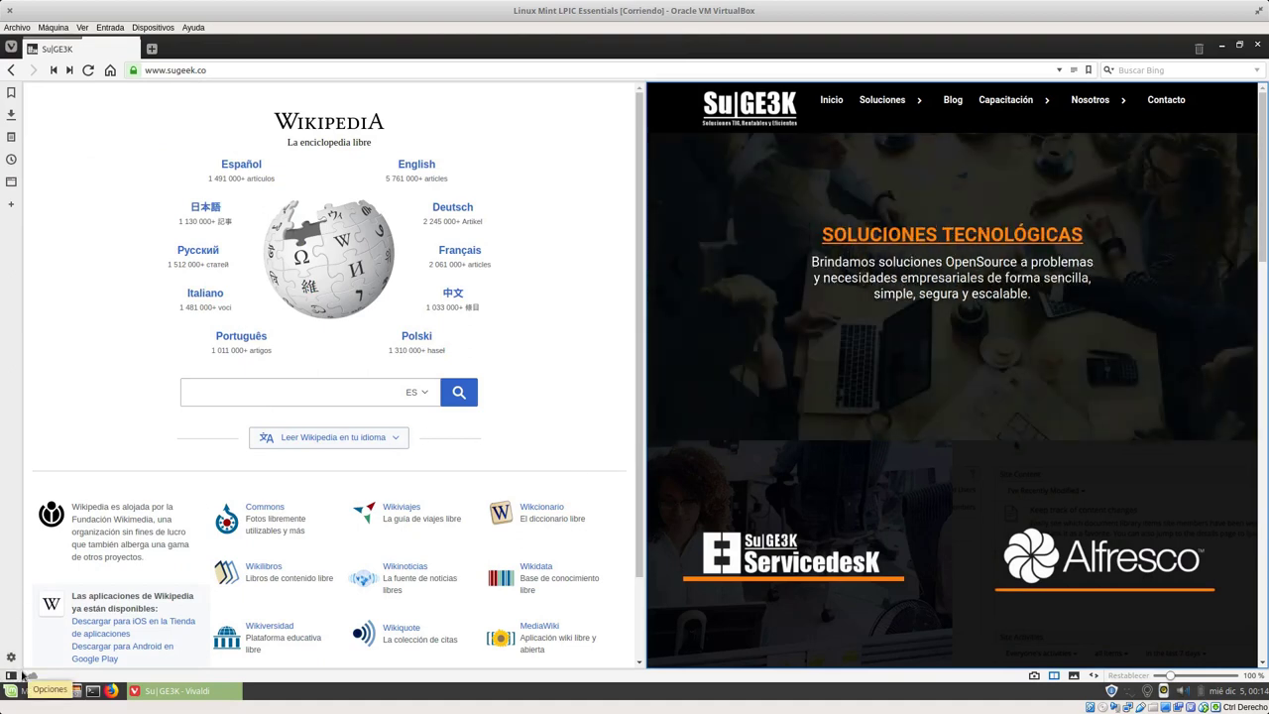
# Step: In Vivaldi's Opciones, browse Temas and Barra de direcciones, then set tab position to Parte inferior
pyautogui.click(11, 48)
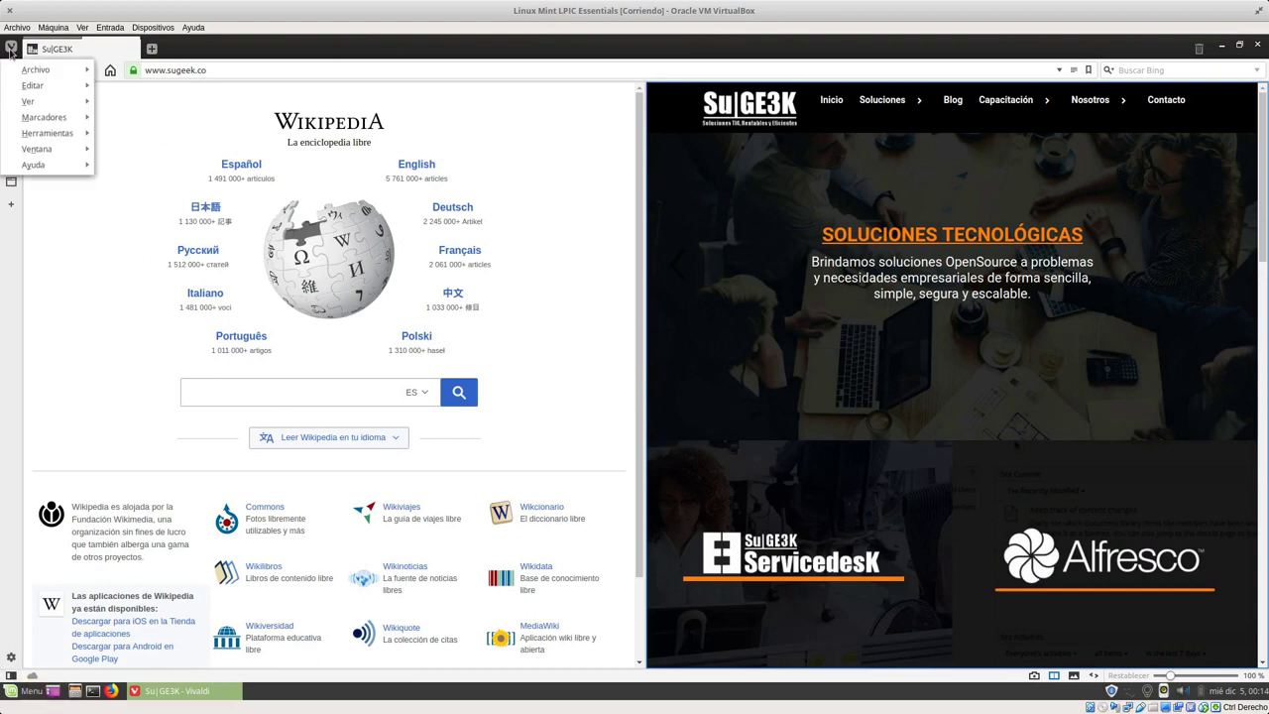
pyautogui.moveTo(59, 133)
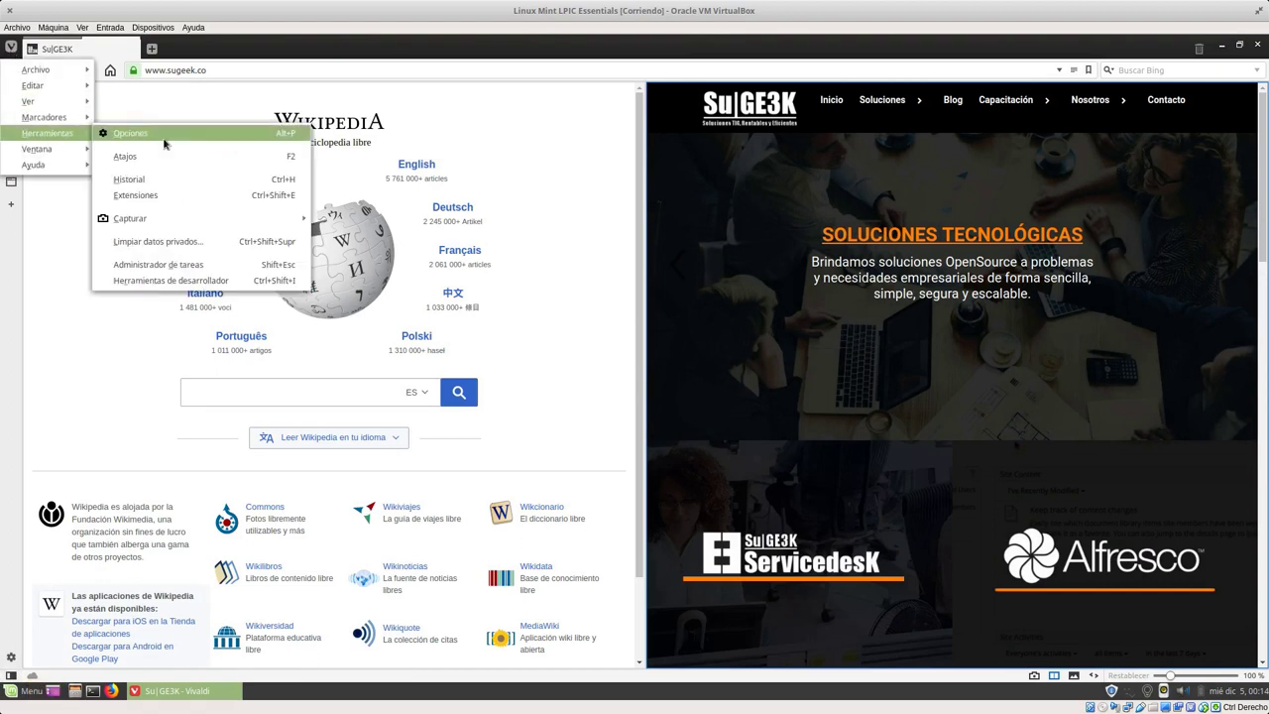
pyautogui.click(163, 144)
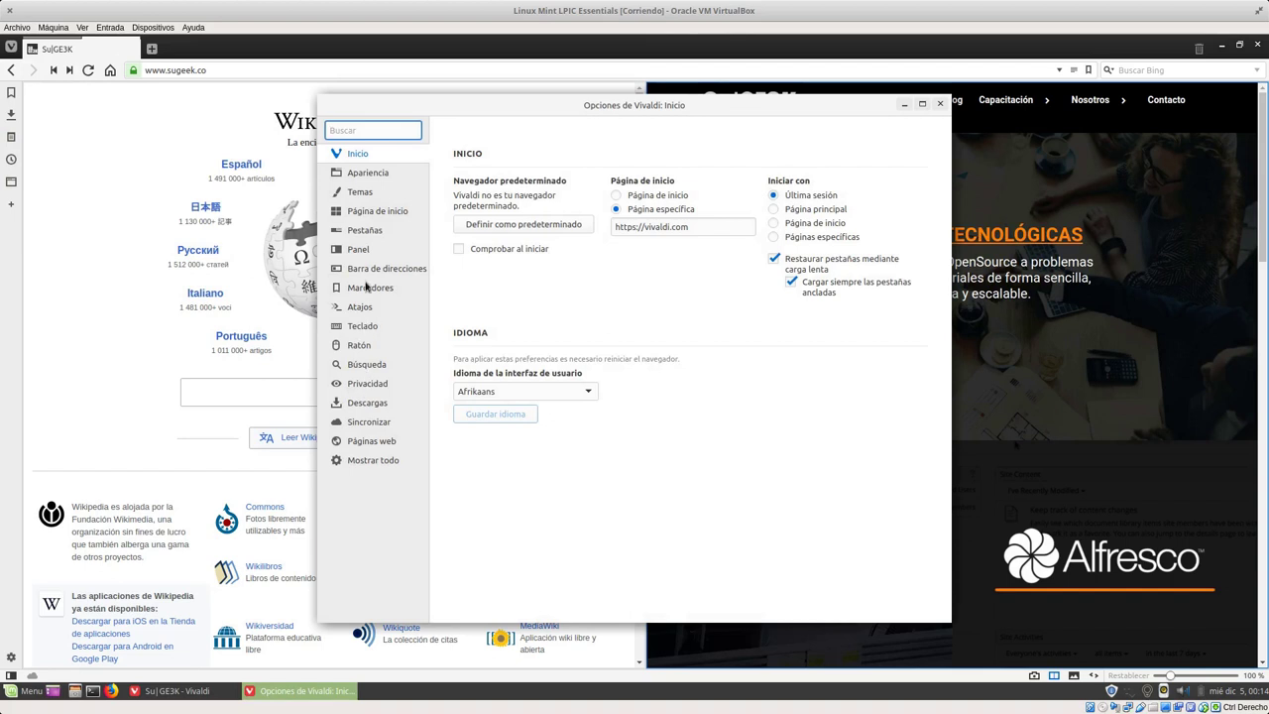
pyautogui.click(363, 194)
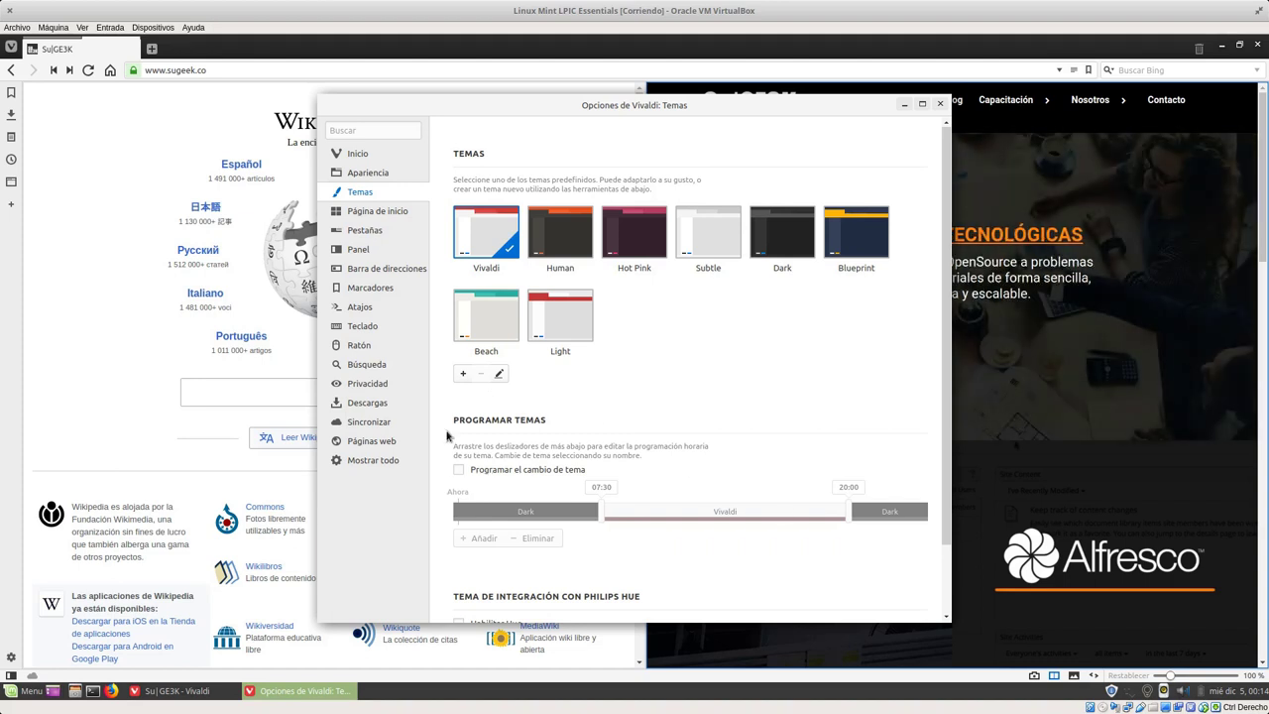
pyautogui.click(370, 271)
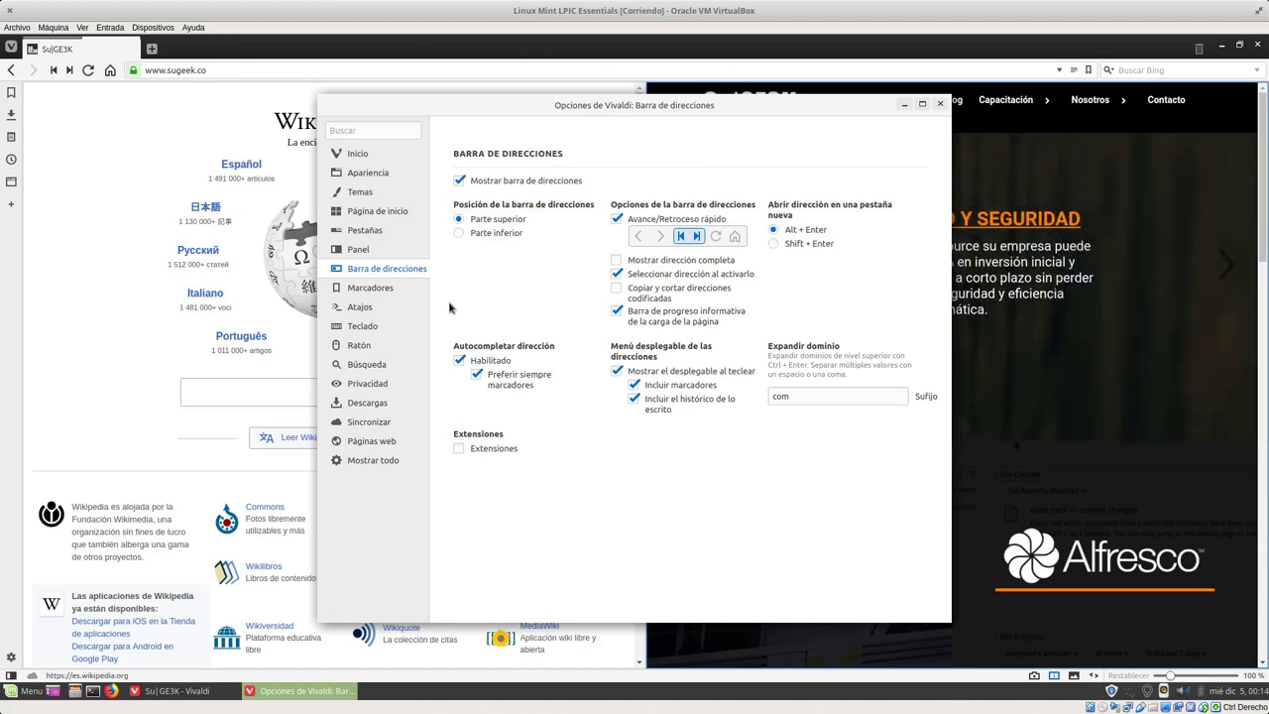
pyautogui.click(355, 232)
pyautogui.click(694, 260)
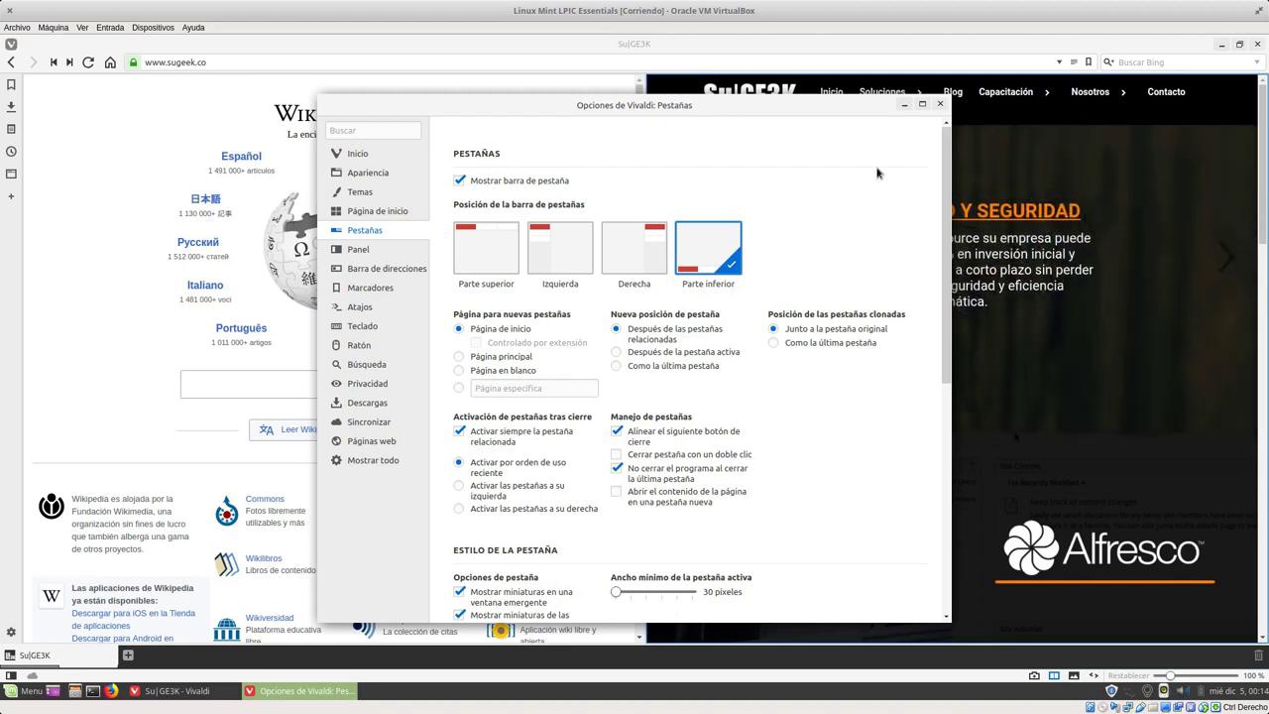
pyautogui.click(937, 106)
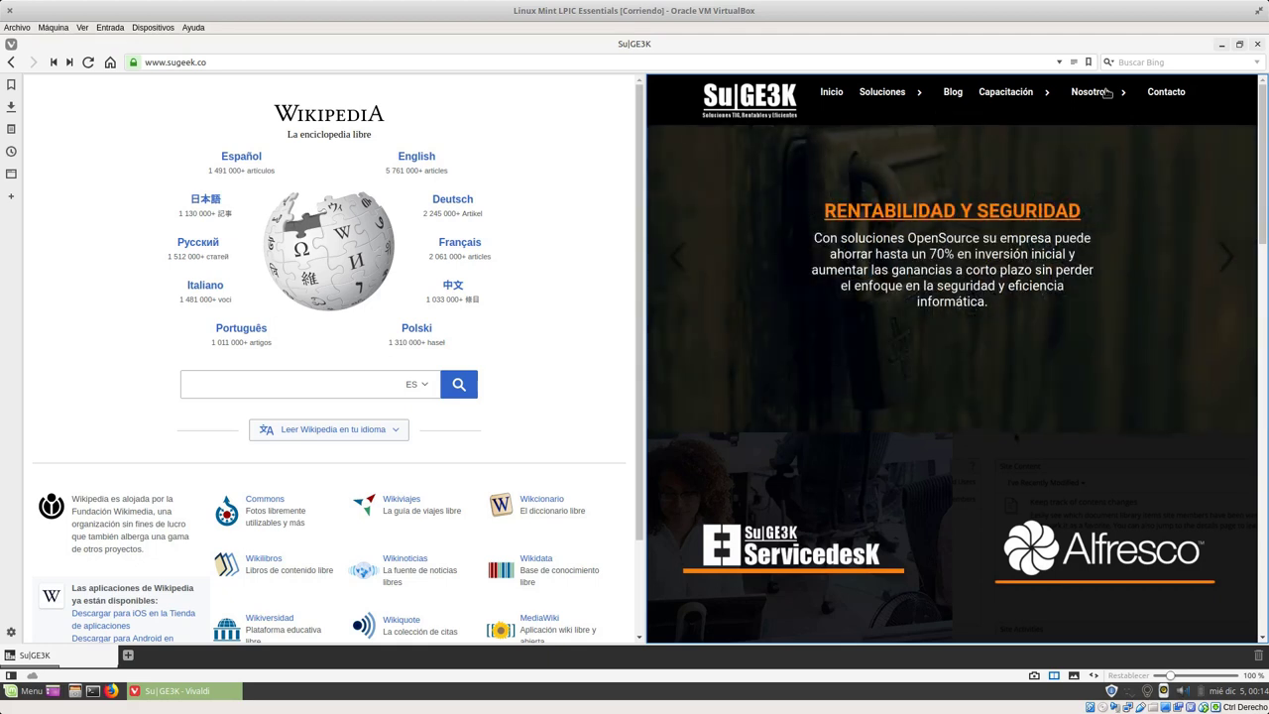
# Step: Close the Vivaldi browser window
pyautogui.click(1259, 45)
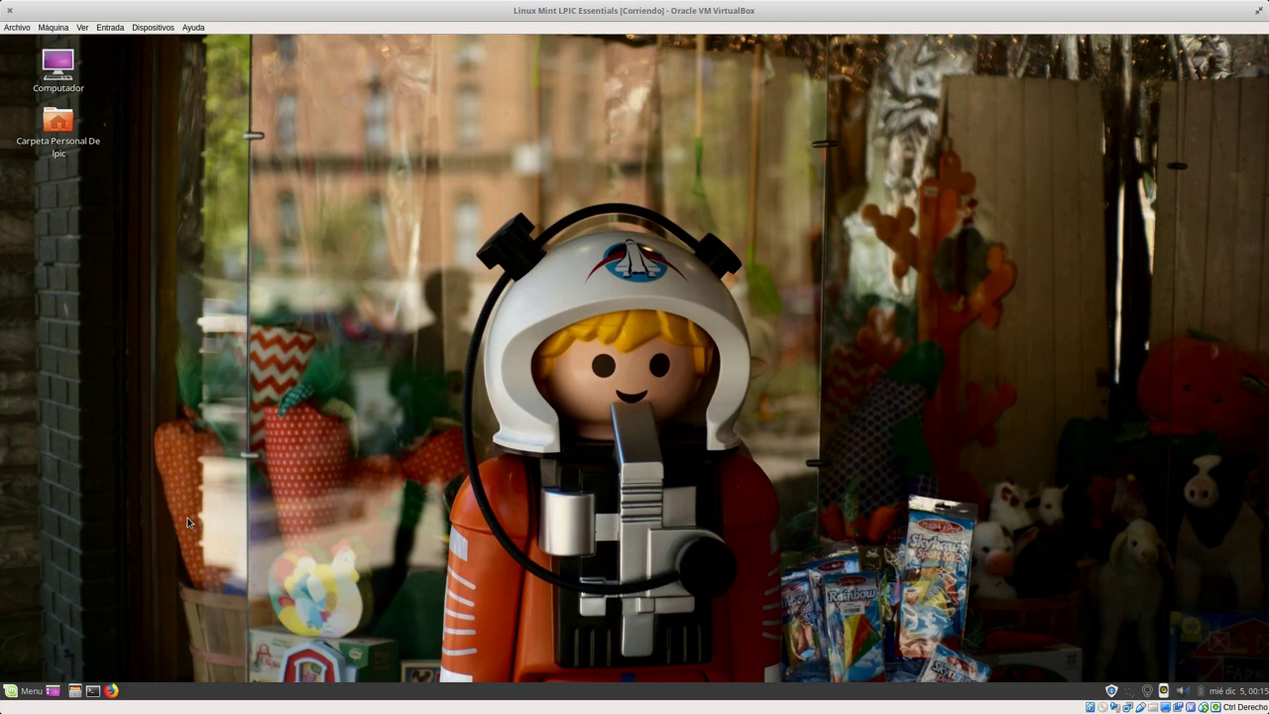
# Step: Start Administración de Aplicaciones from the Sistema section of the Mint Menu
pyautogui.click(13, 691)
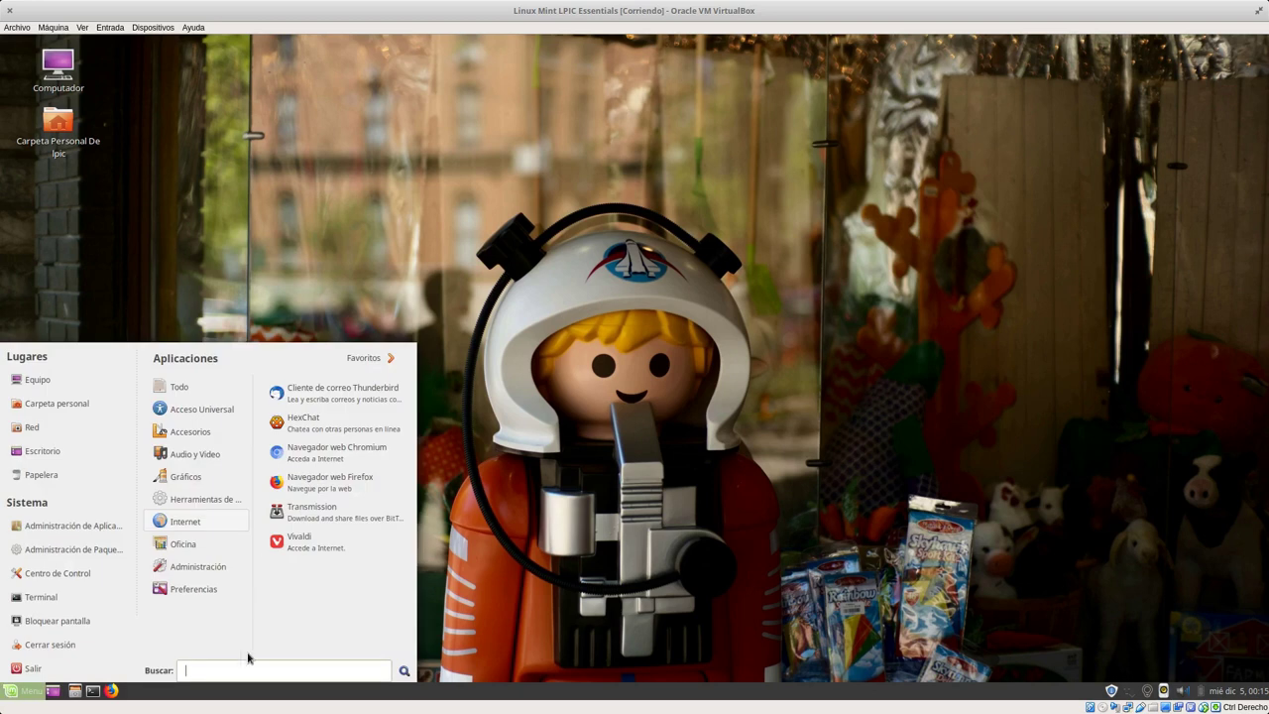
pyautogui.moveTo(191, 483)
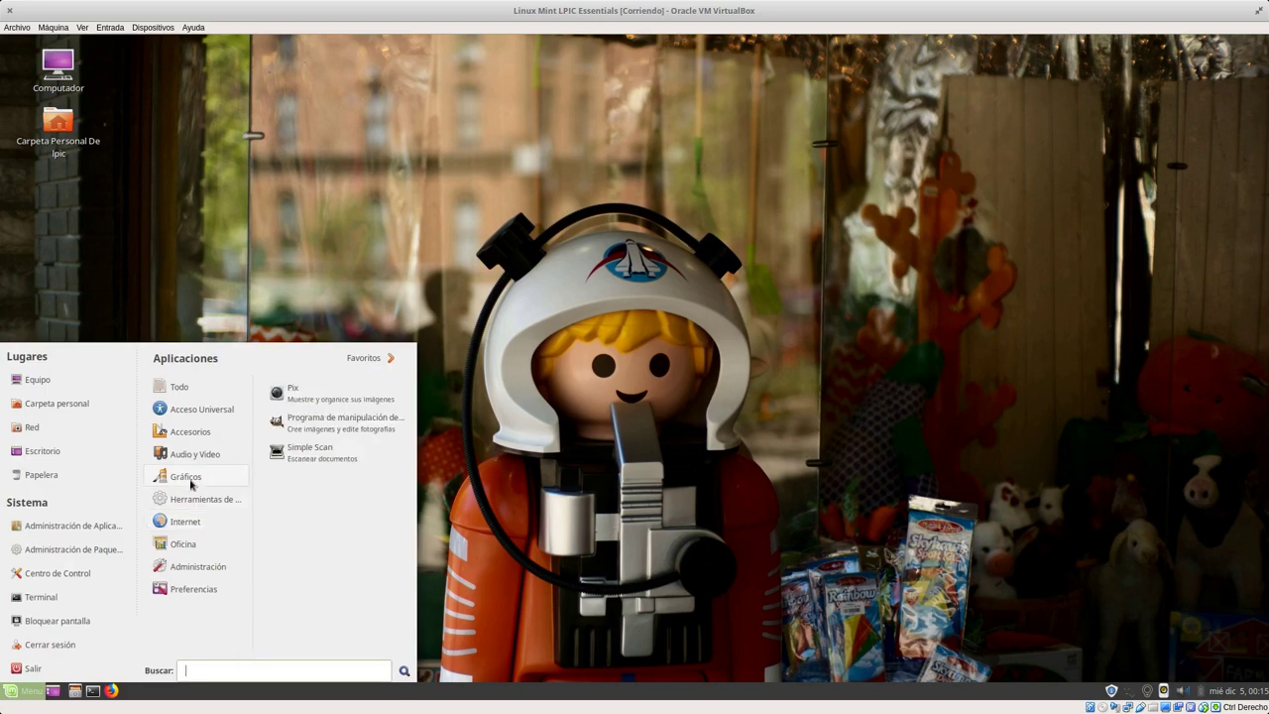
pyautogui.click(58, 533)
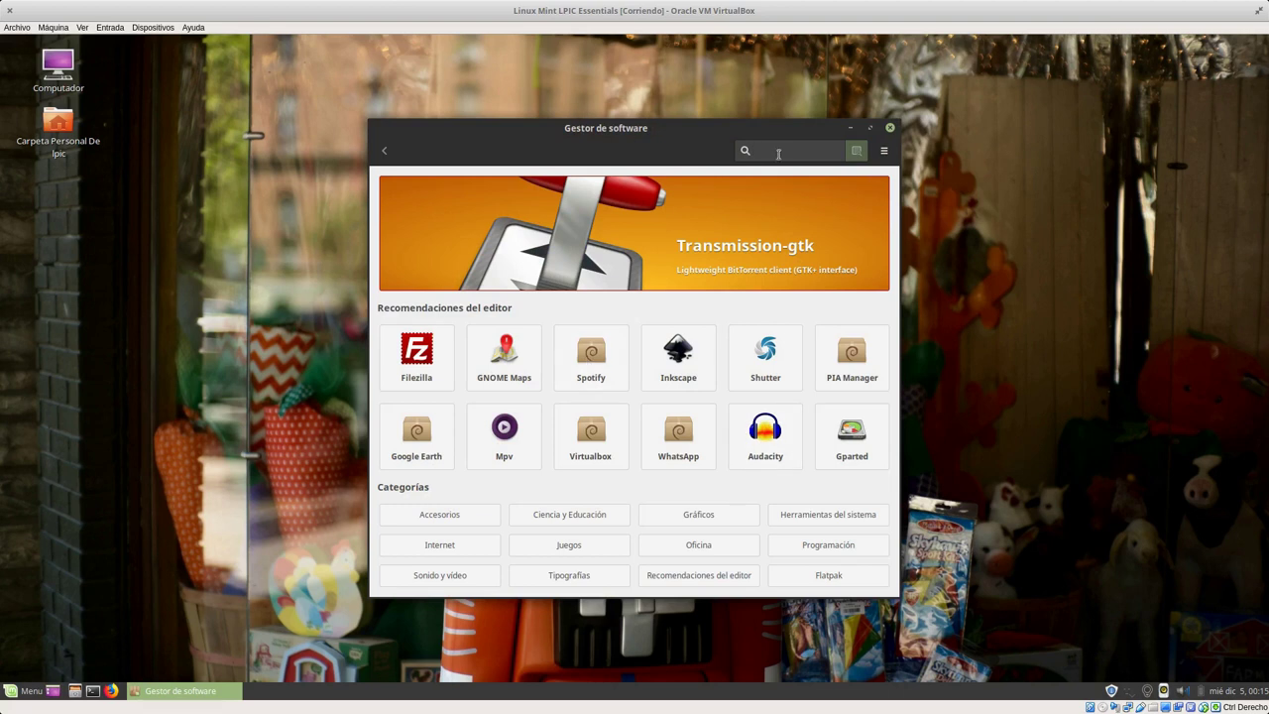
# Step: Search for clamtk, begin installing Clamtk, and move the Software Manager window up and enlarge it
pyautogui.write('clamt')
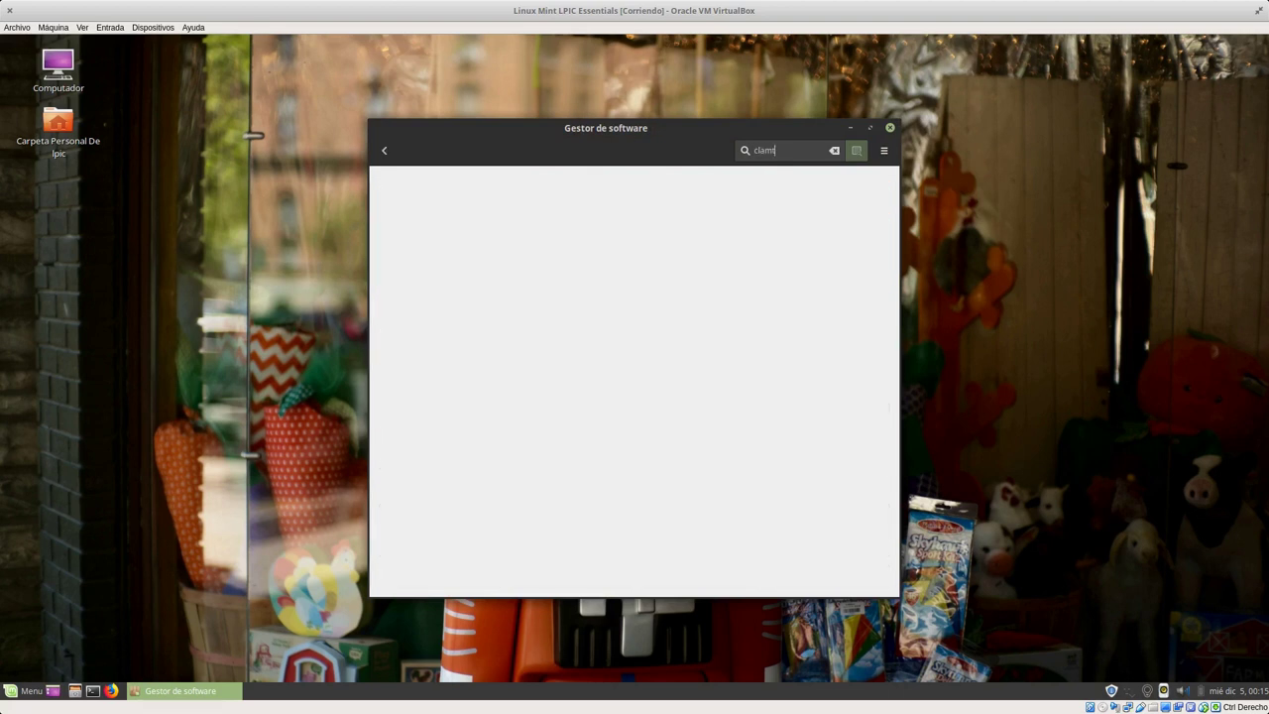
pyautogui.write('k')
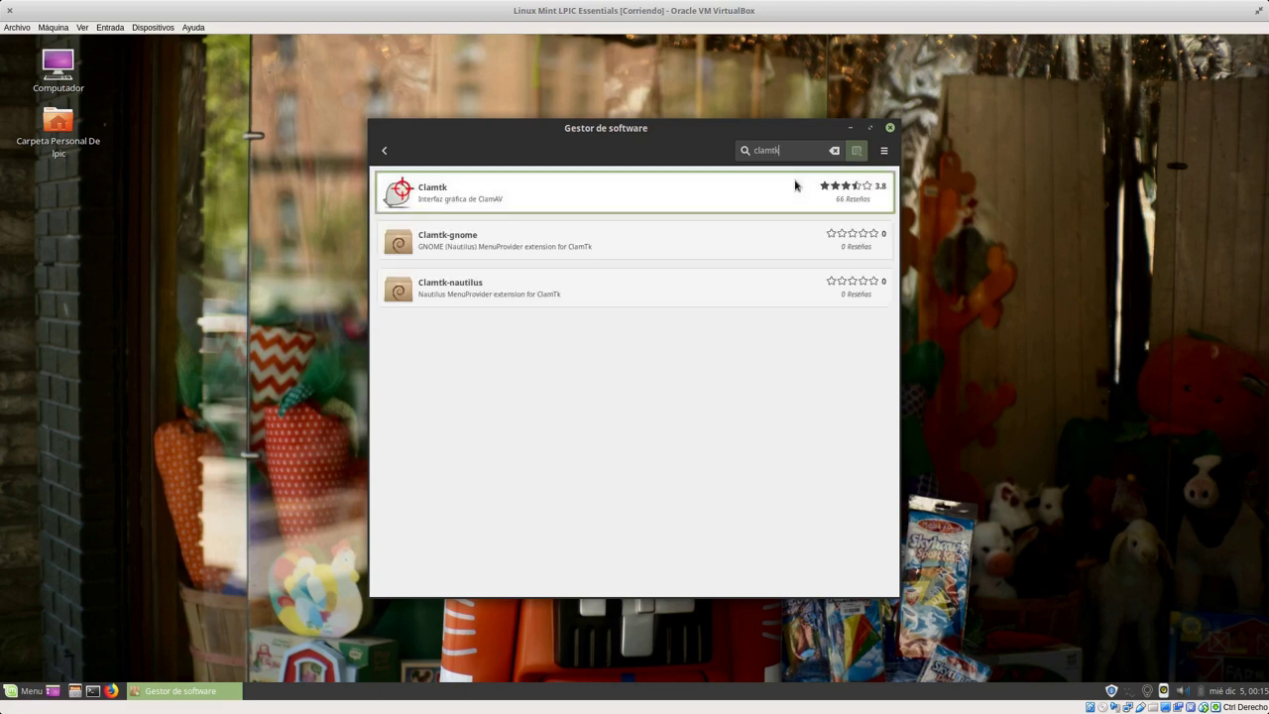
pyautogui.click(486, 200)
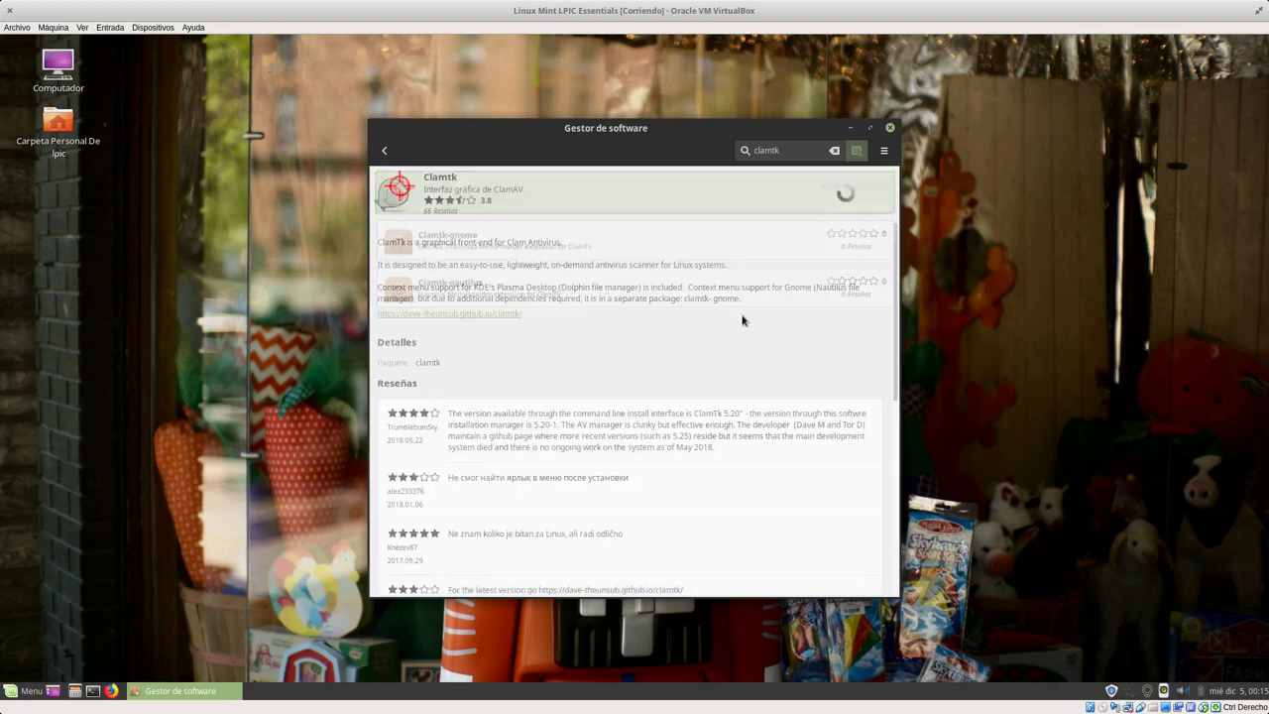
pyautogui.click(819, 198)
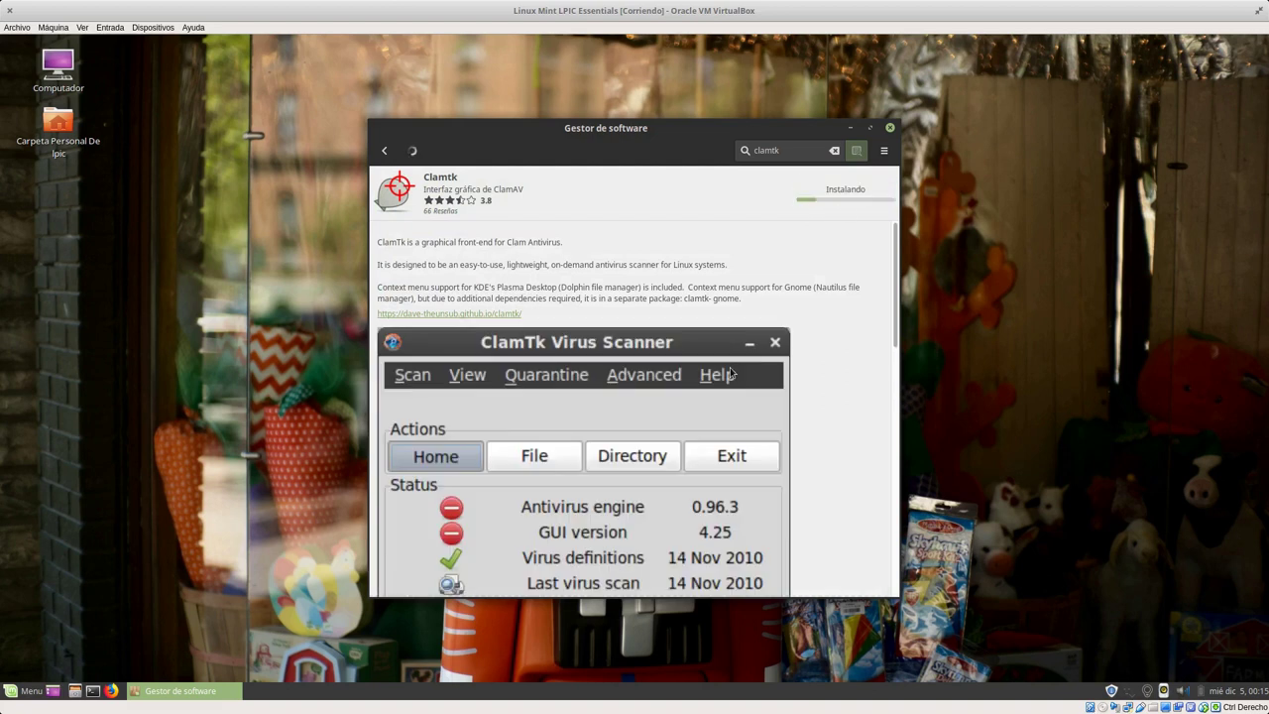
pyautogui.moveTo(617, 124); pyautogui.dragTo(610, 72)
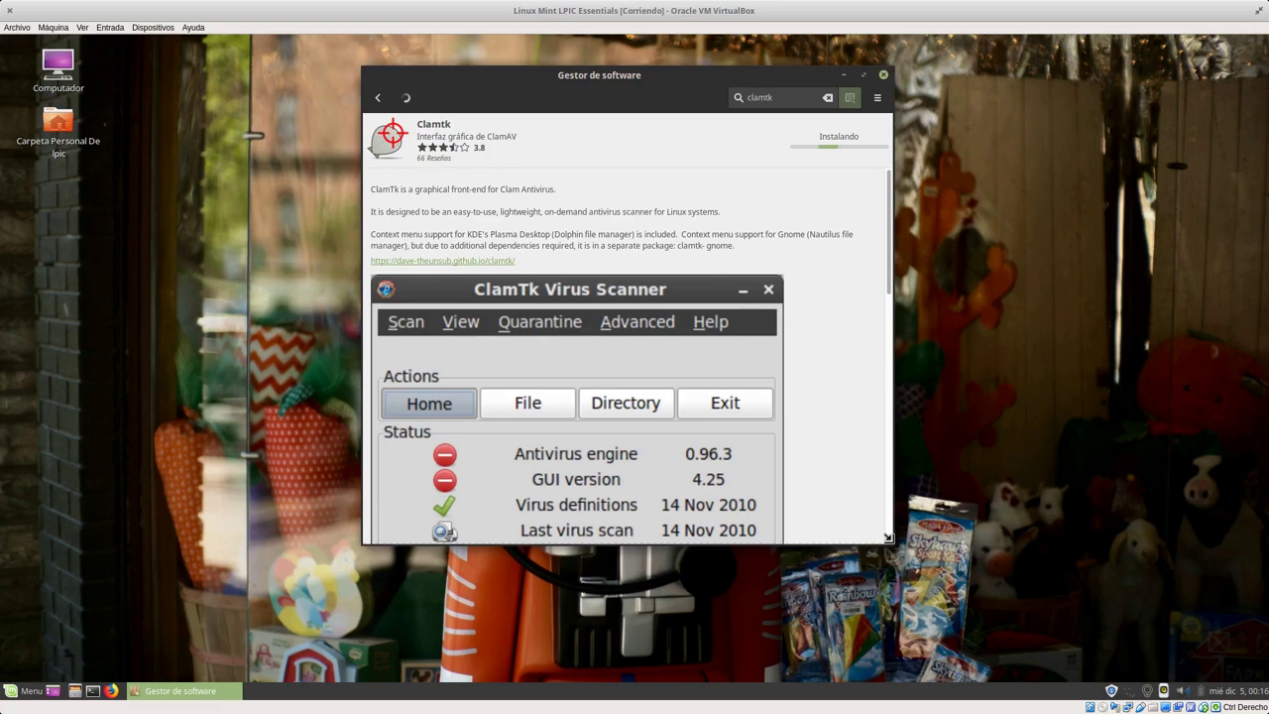
pyautogui.moveTo(895, 546); pyautogui.dragTo(1190, 608)
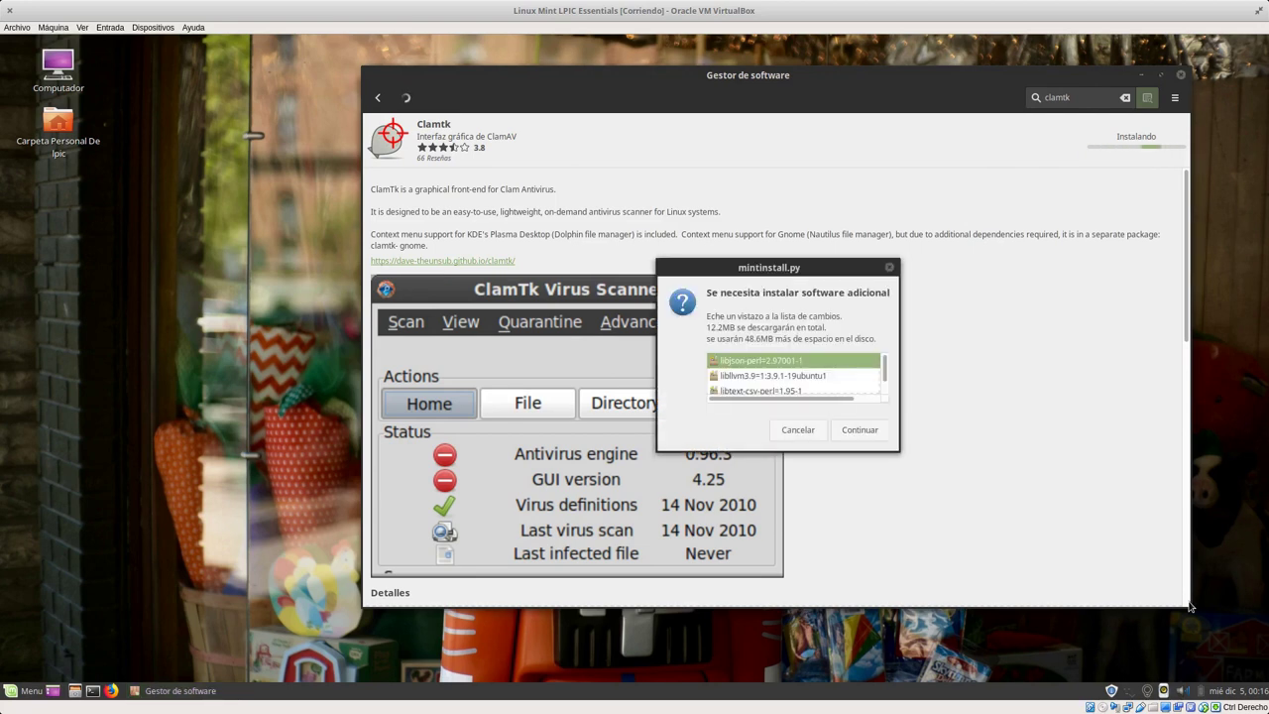
# Step: Accept the additional packages and authenticate with the administrator password to install ClamTk
pyautogui.click(858, 430)
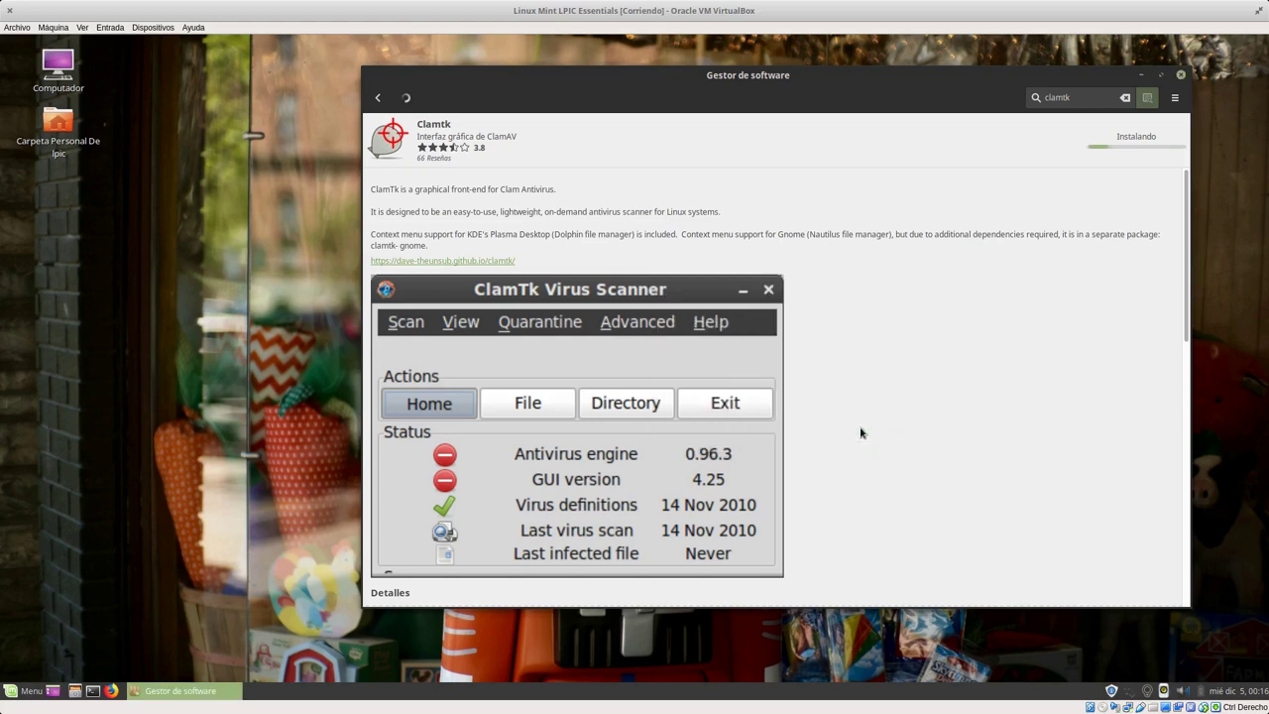
pyautogui.write('•••••••')
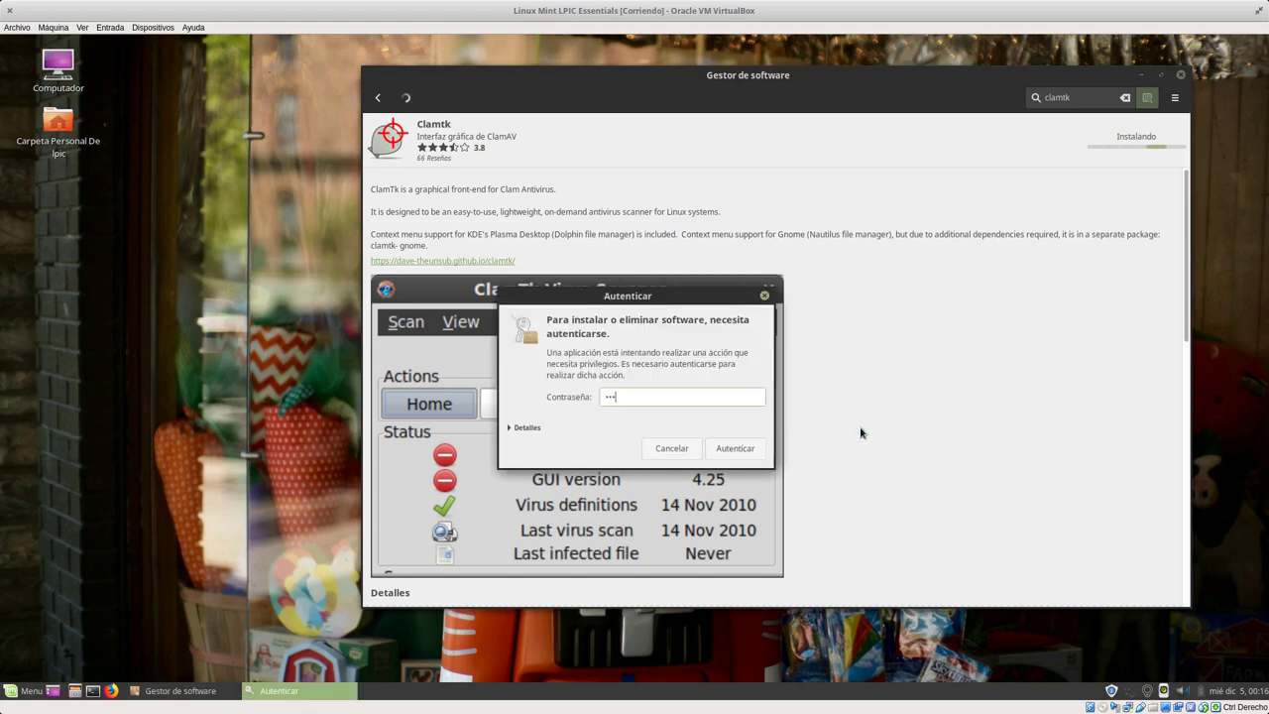
pyautogui.press('Return')
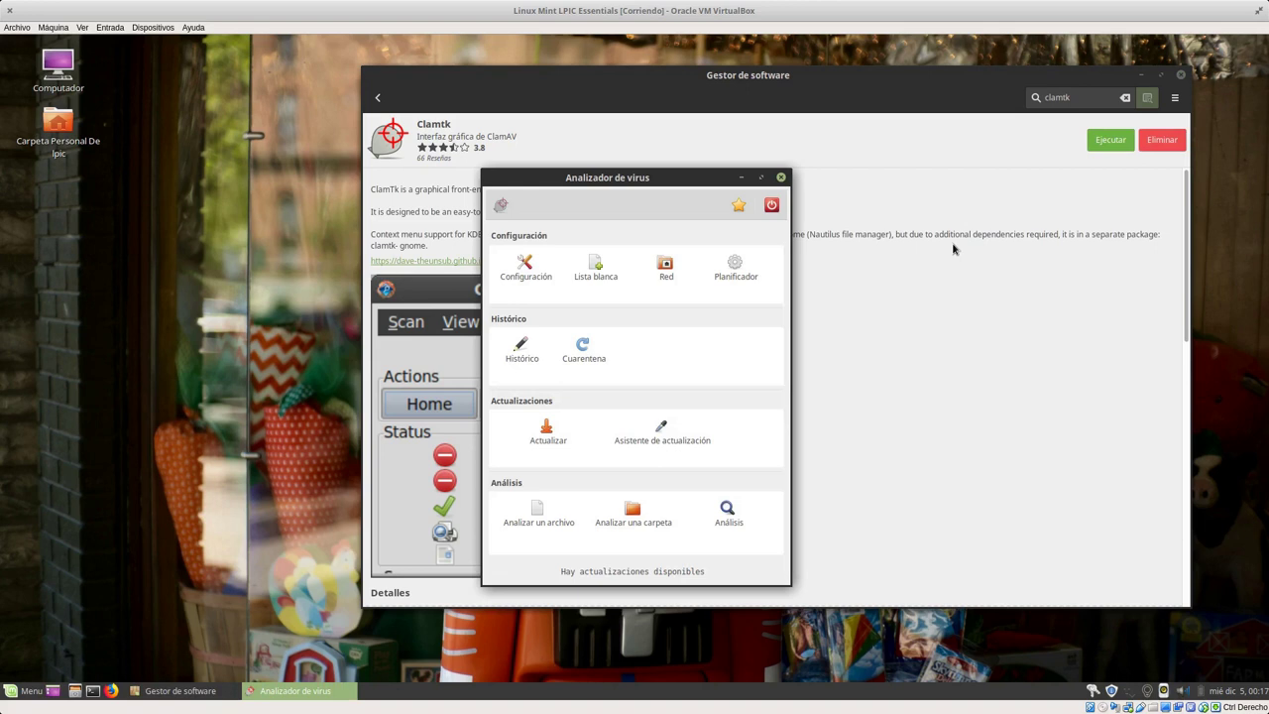
# Step: Choose Actualizar in ClamTk, close the Software Manager, move the scanner window, and select Configuración
pyautogui.click(544, 432)
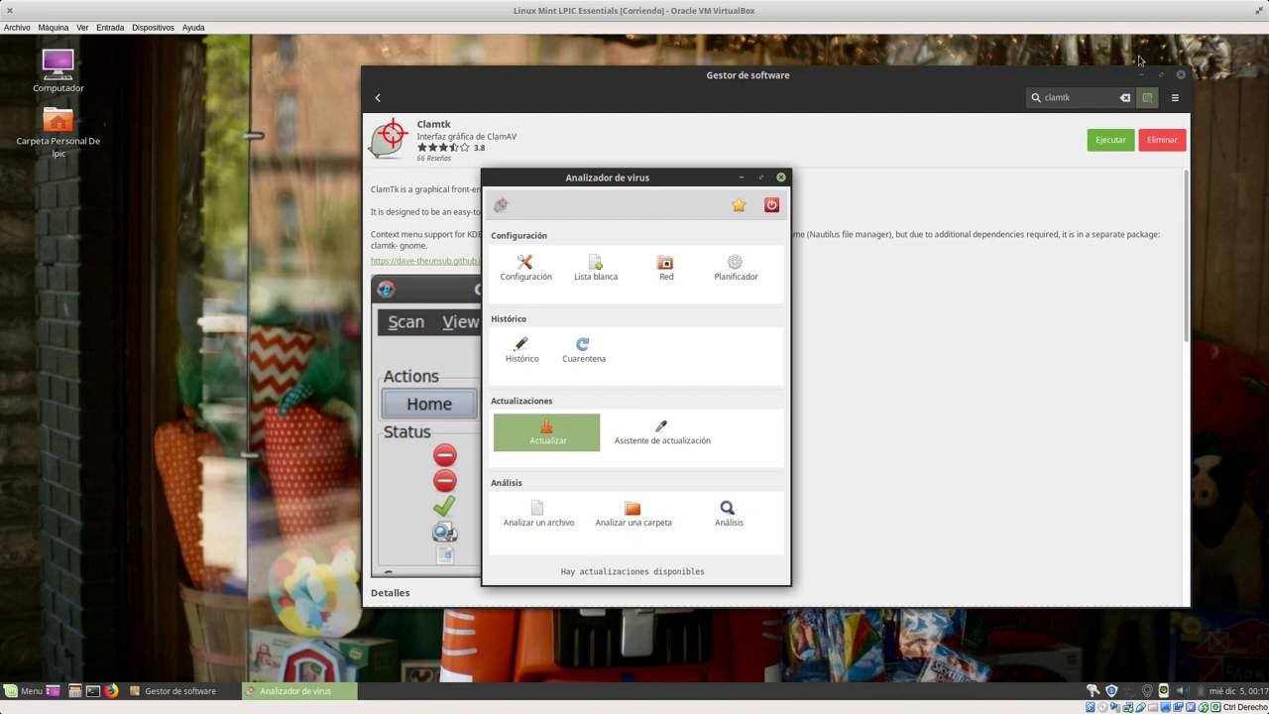
pyautogui.click(1181, 77)
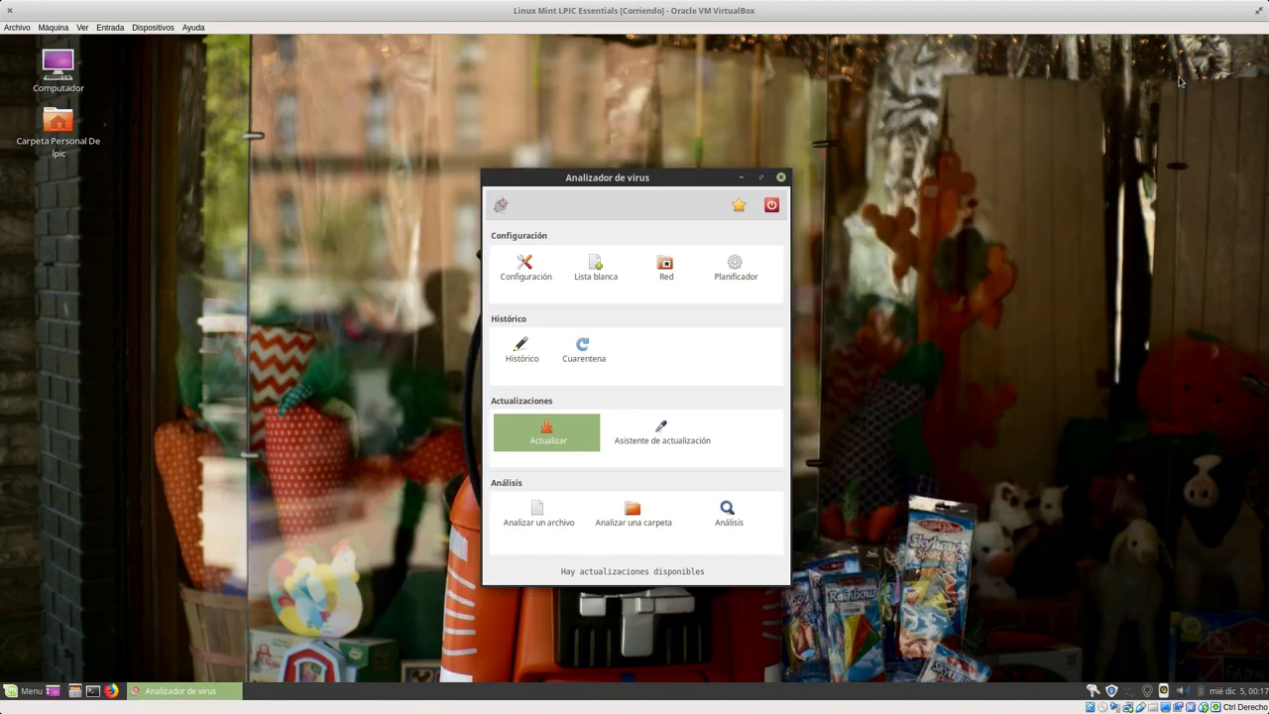
pyautogui.moveTo(572, 185); pyautogui.dragTo(536, 137)
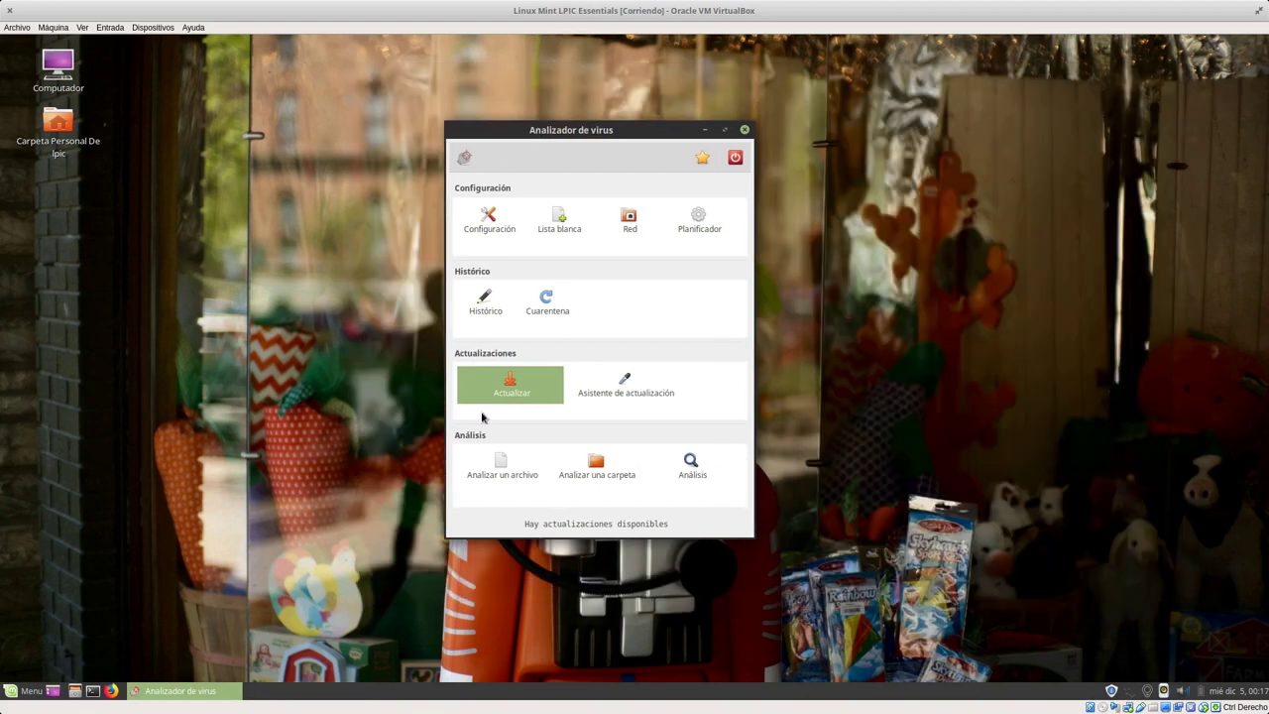
pyautogui.click(488, 222)
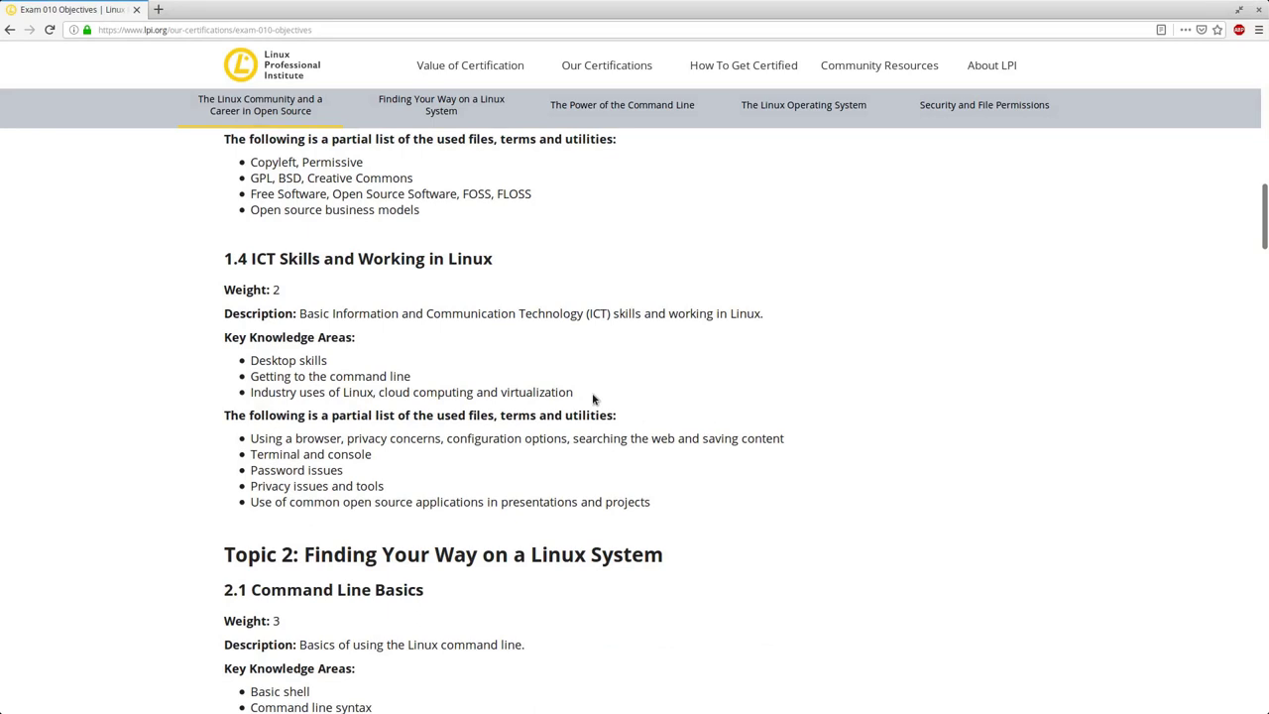
pyautogui.scroll(-2, 558, 485)
pyautogui.scroll(-1, 564, 484)
pyautogui.moveTo(251, 286); pyautogui.dragTo(389, 293)
pyautogui.click(390, 310)
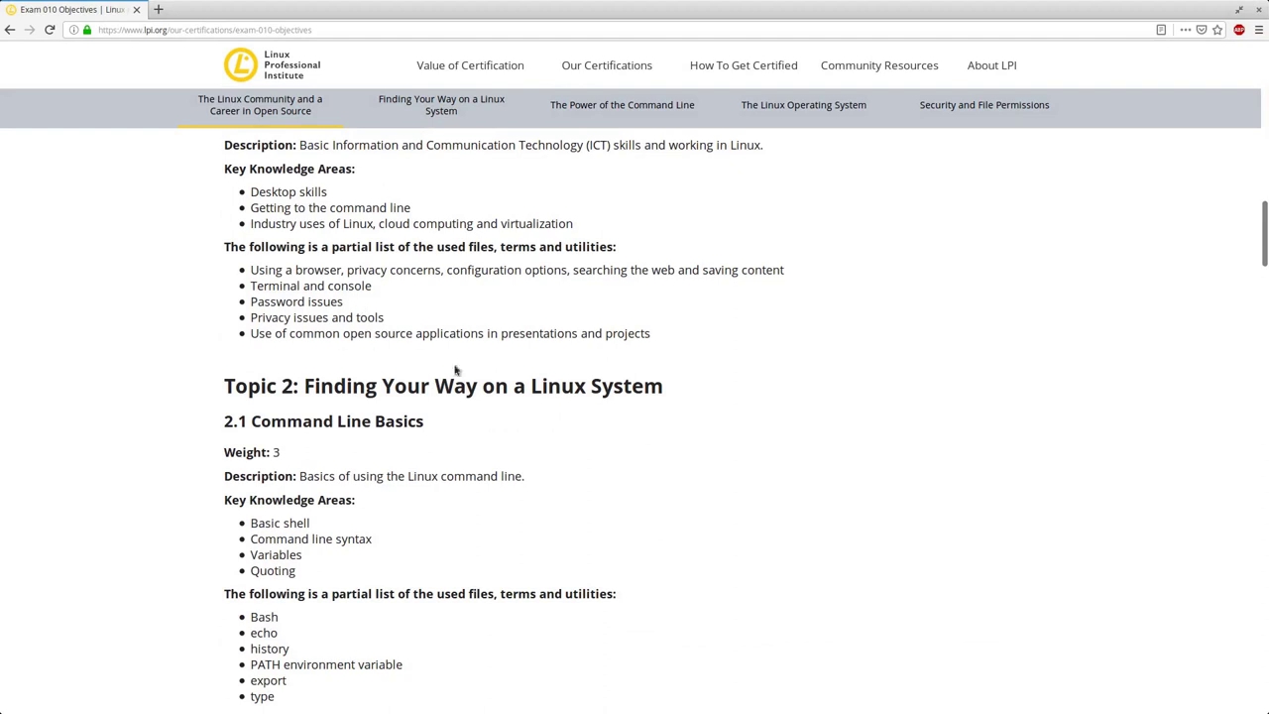
pyautogui.scroll(4, 557, 389)
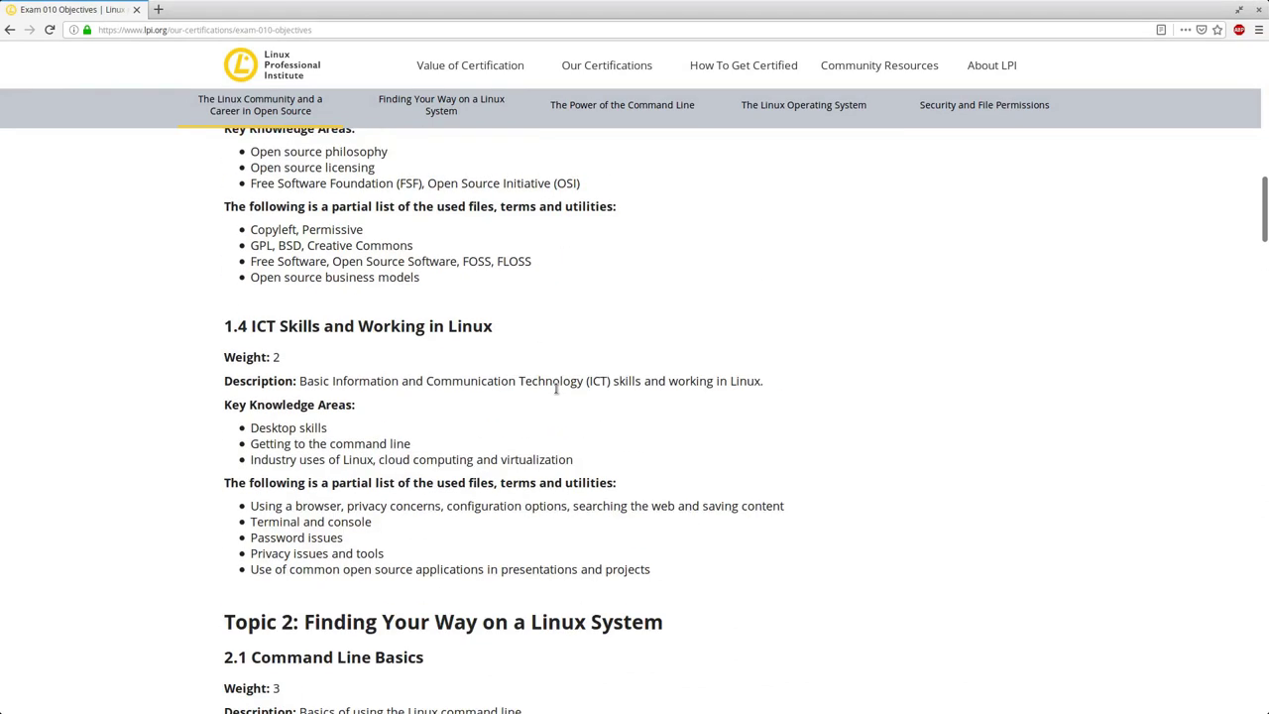